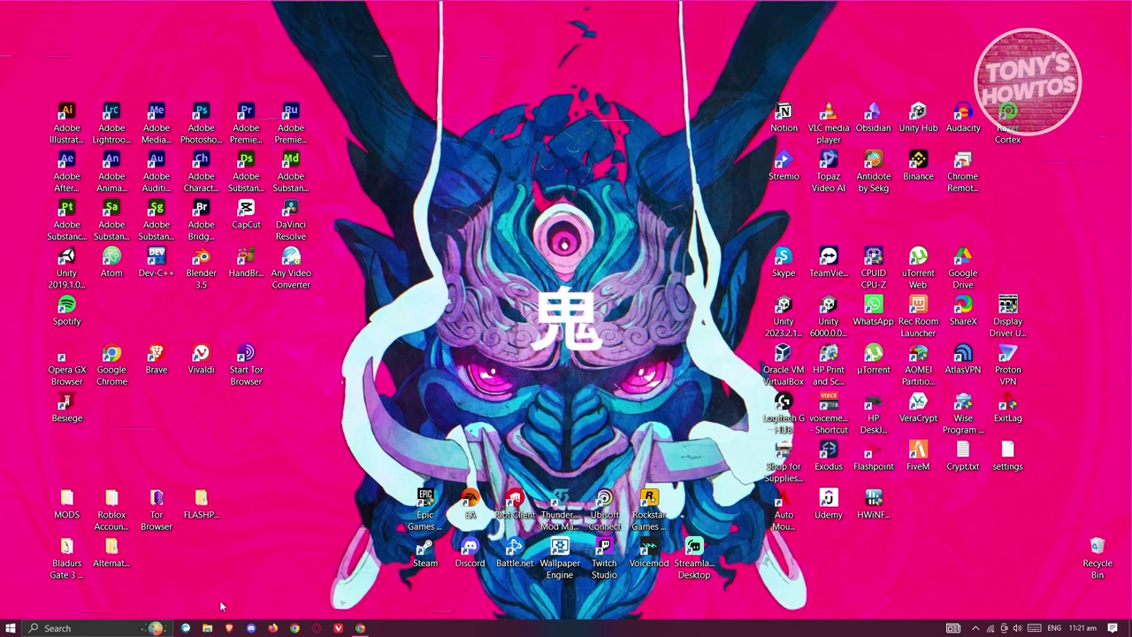
Step: Switch to Chrome, bring up Perplexity and open its account settings
left_click(360, 628)
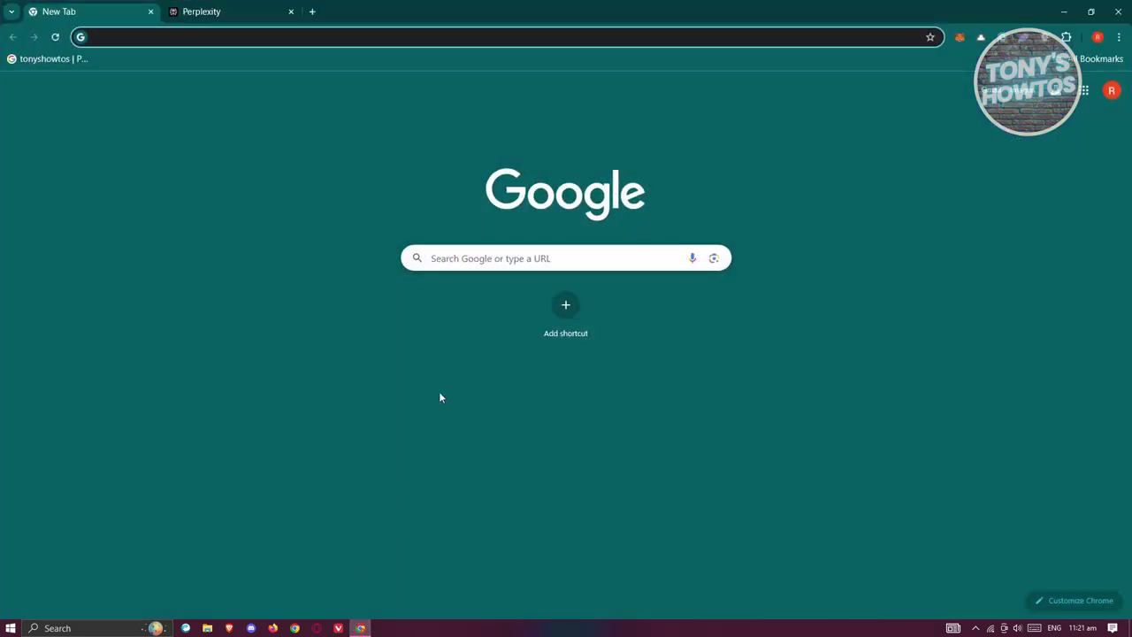
left_click(217, 9)
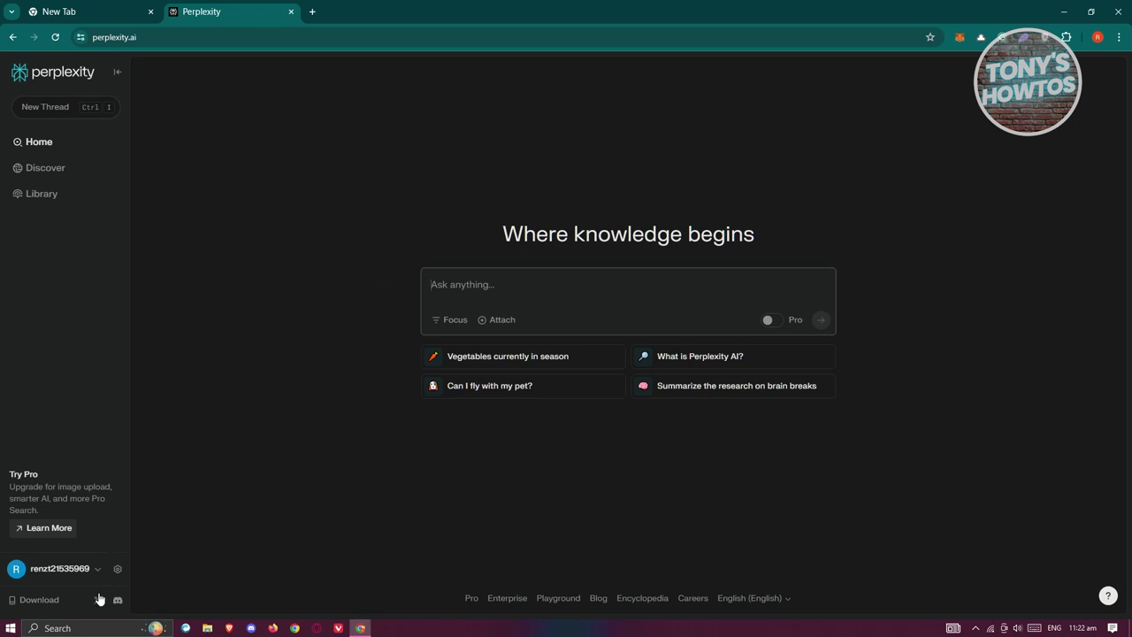
left_click(57, 572)
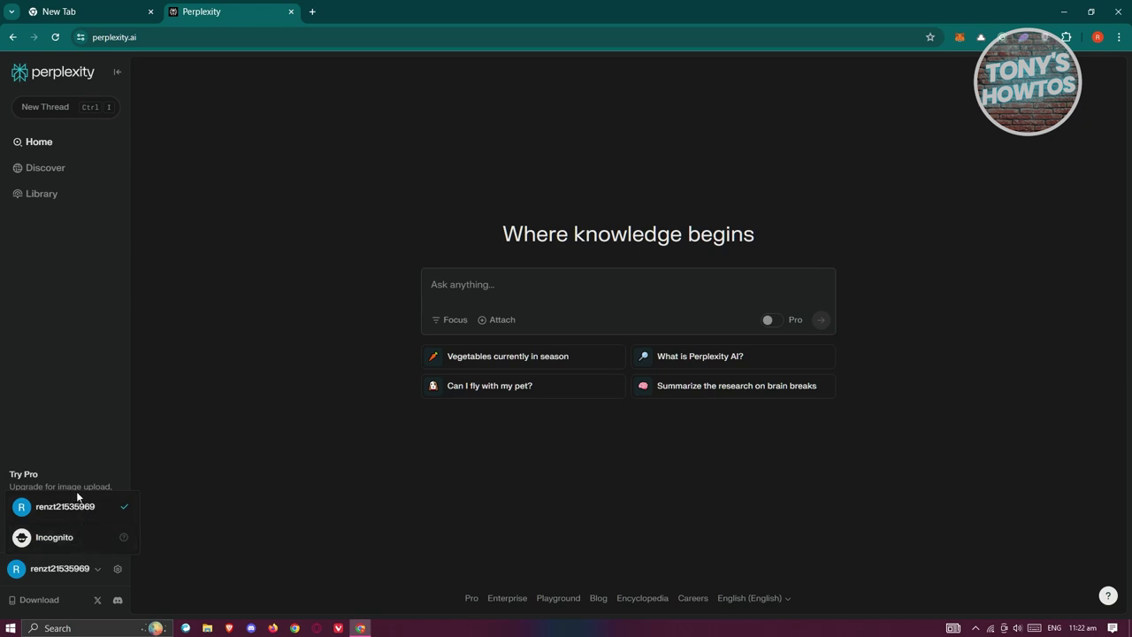
left_click(119, 571)
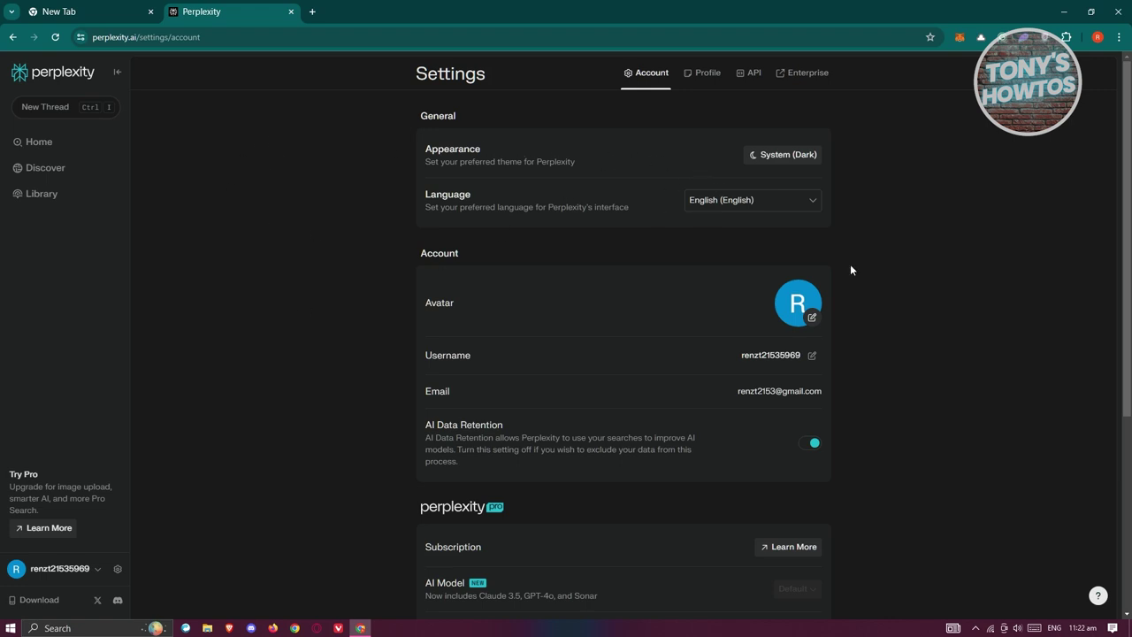
Step: View the available appearance themes and interface languages in the general settings, leaving both choices as they are
left_click(788, 158)
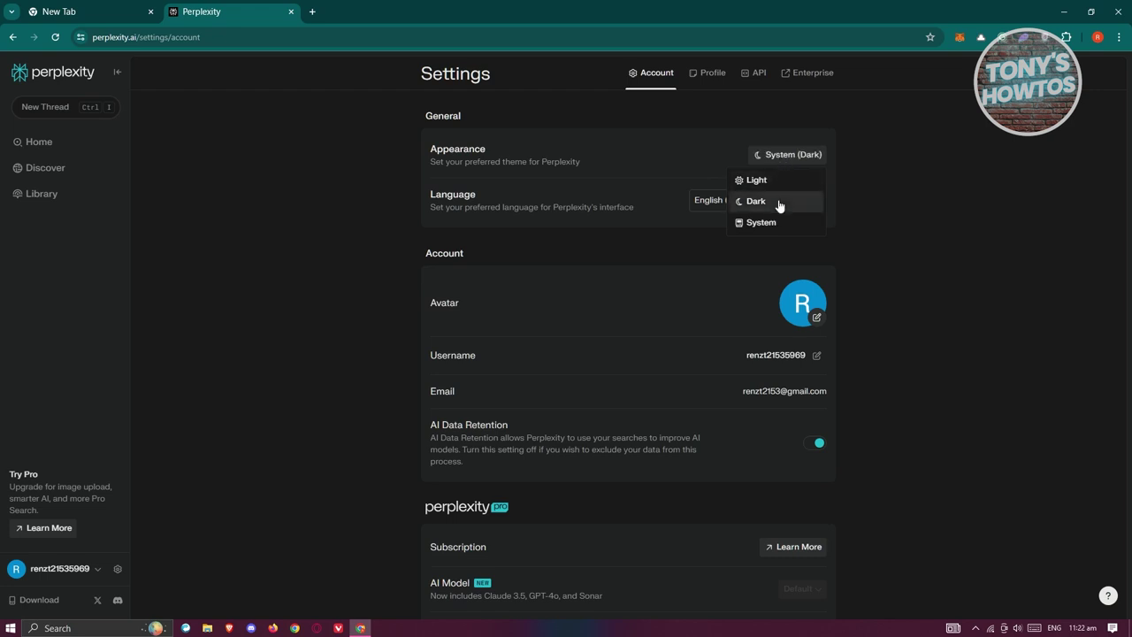
left_click(935, 184)
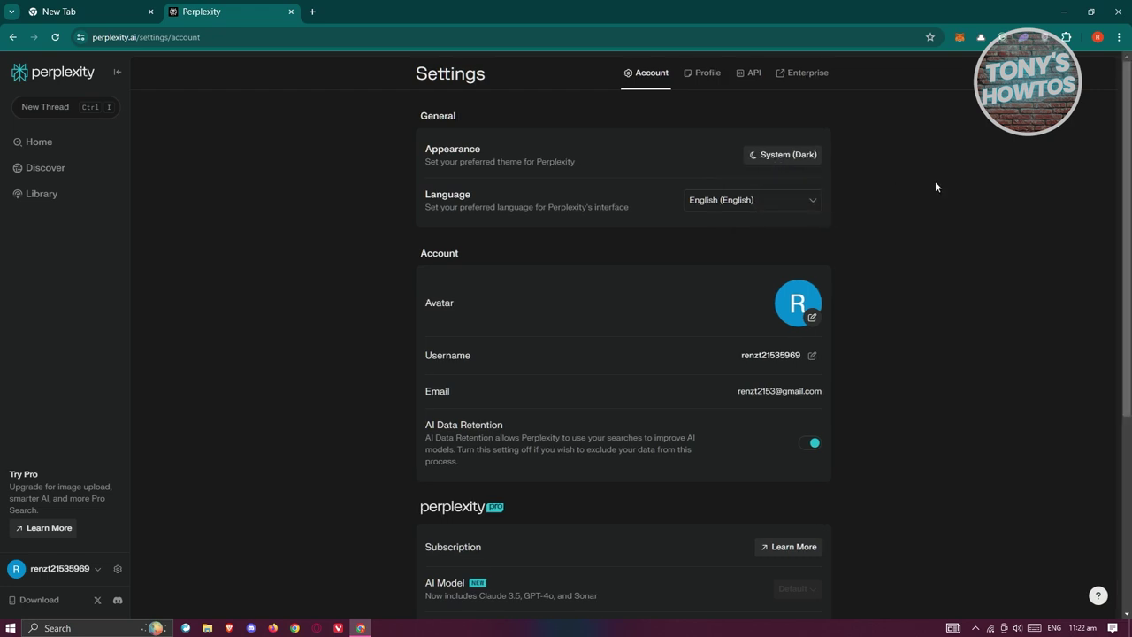
left_click(782, 202)
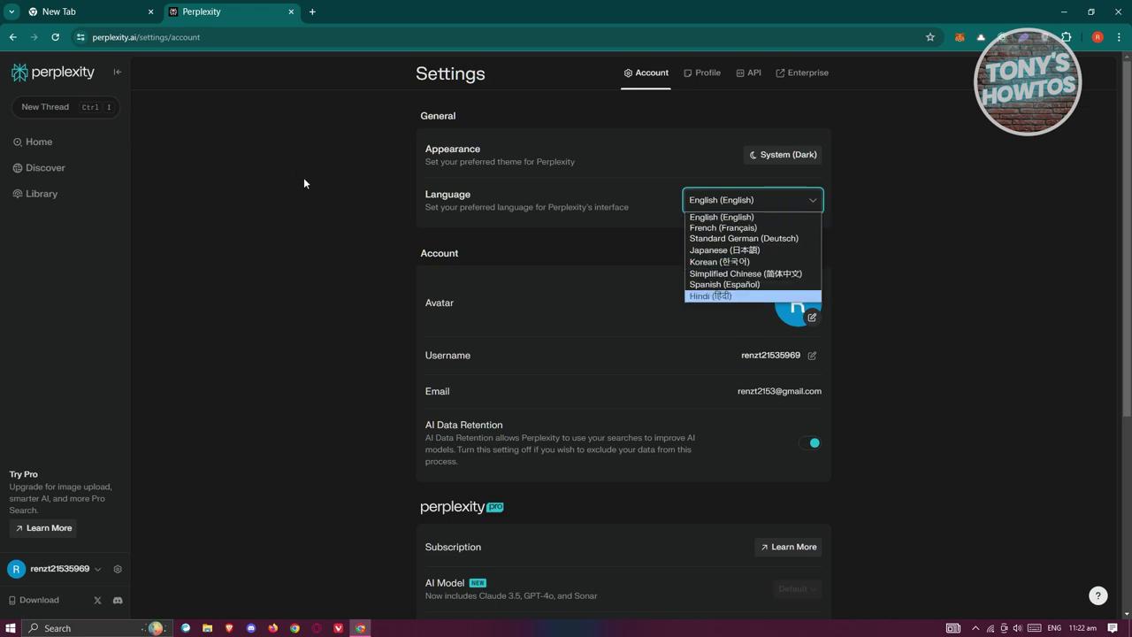
left_click(288, 256)
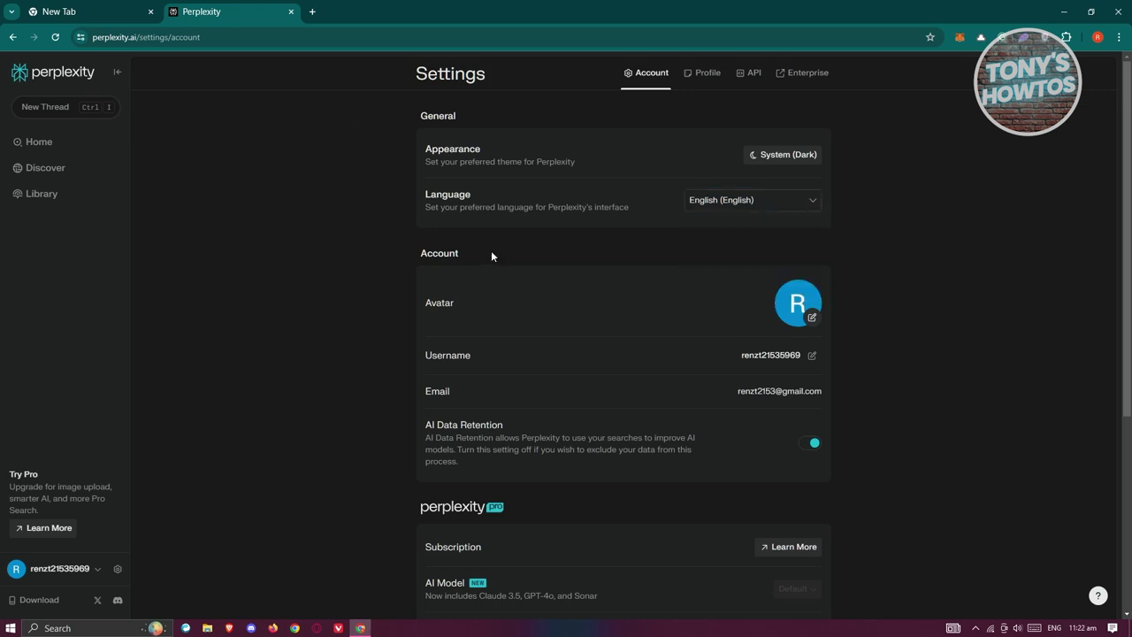
Step: Look up the Perplexity Pro subscription details, compare the Standard and Professional plans, and close the comparison
scroll(484, 284, "down", 1)
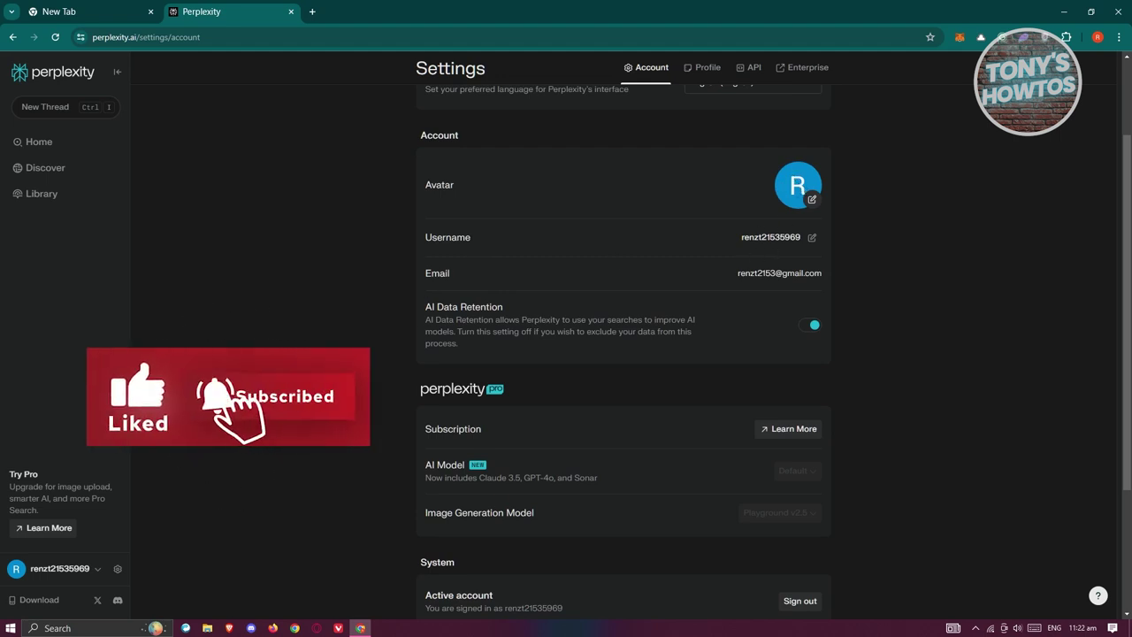
scroll(513, 208, "down", 1)
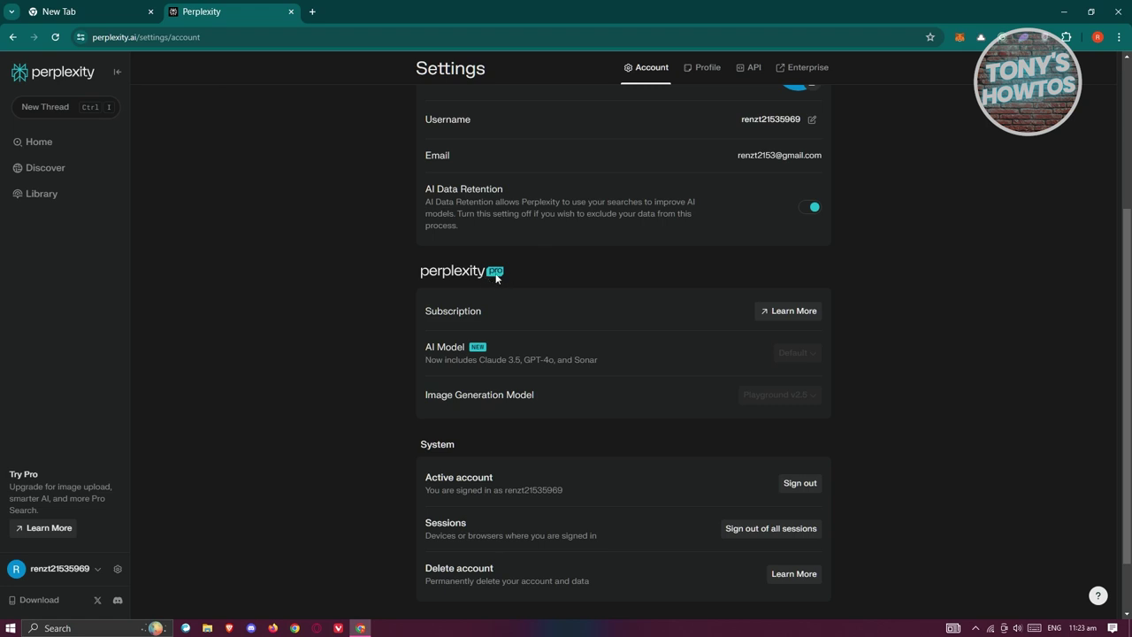
left_click(803, 312)
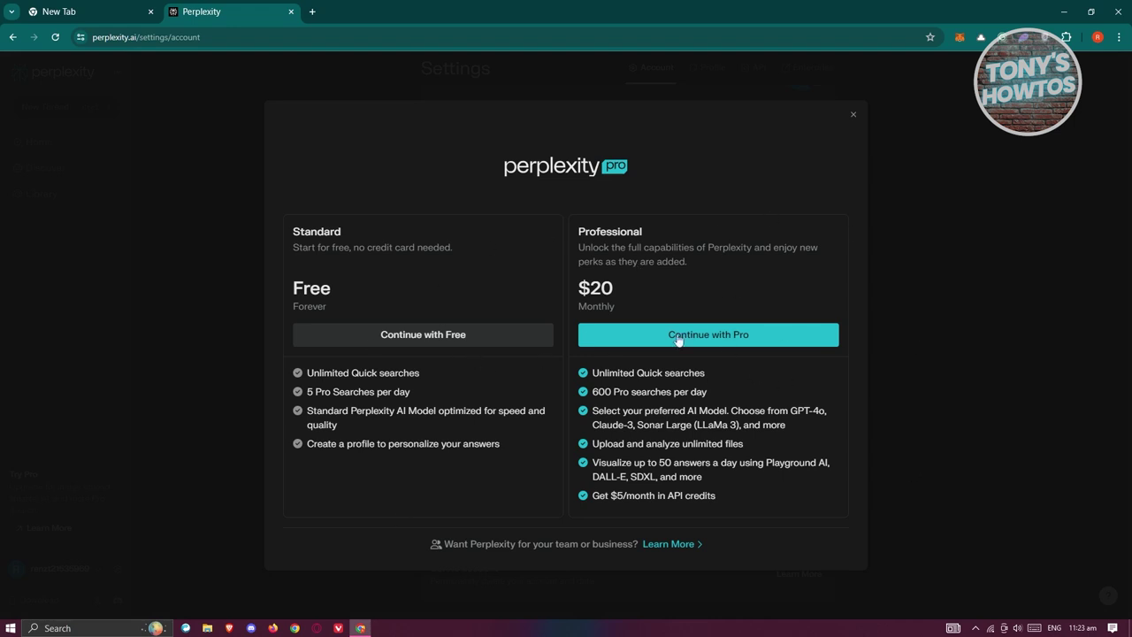
left_click(399, 342)
left_click_drag(338, 312, 291, 233)
left_click(587, 232)
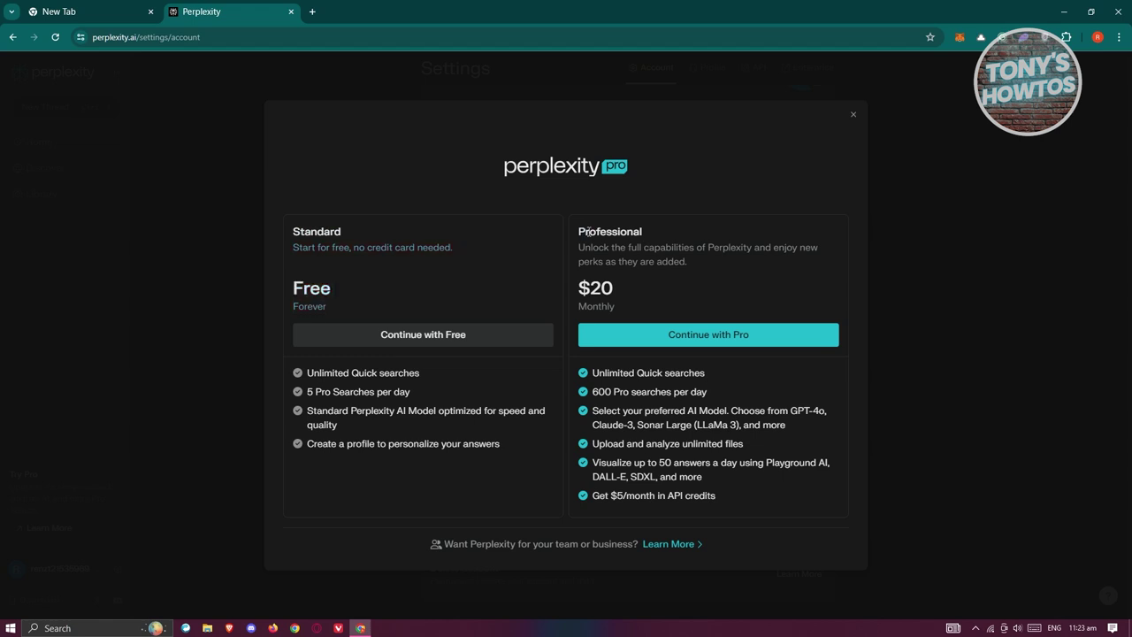
left_click_drag(629, 307, 602, 288)
left_click(601, 288)
left_click(854, 116)
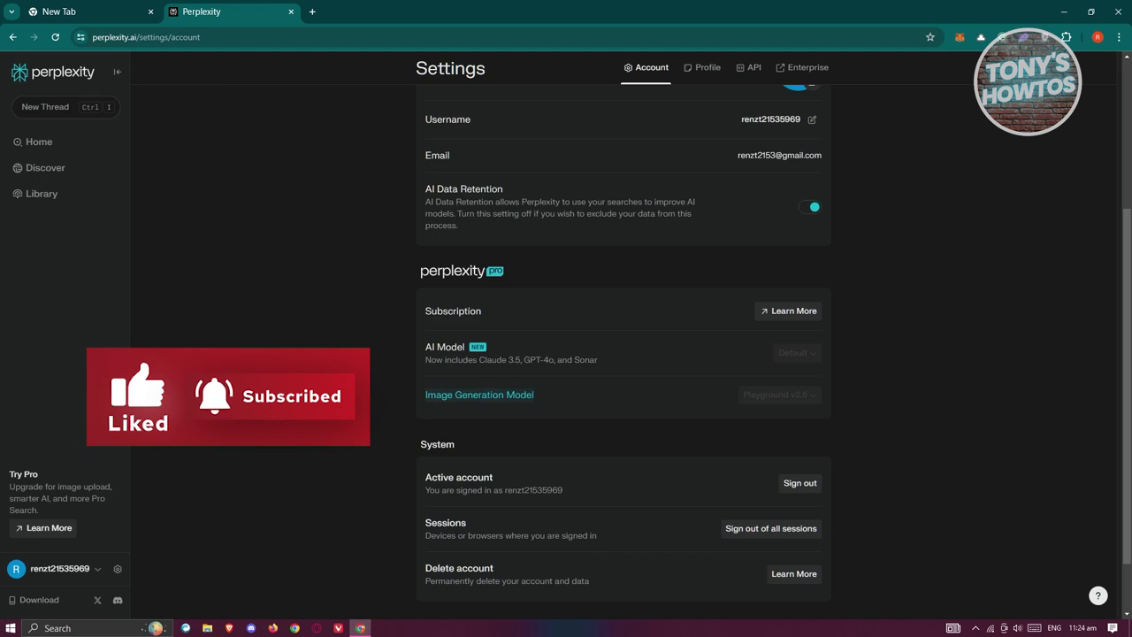
Step: Look through the remaining account settings, the profile personalization fields and the API settings
scroll(287, 429, "down", 2)
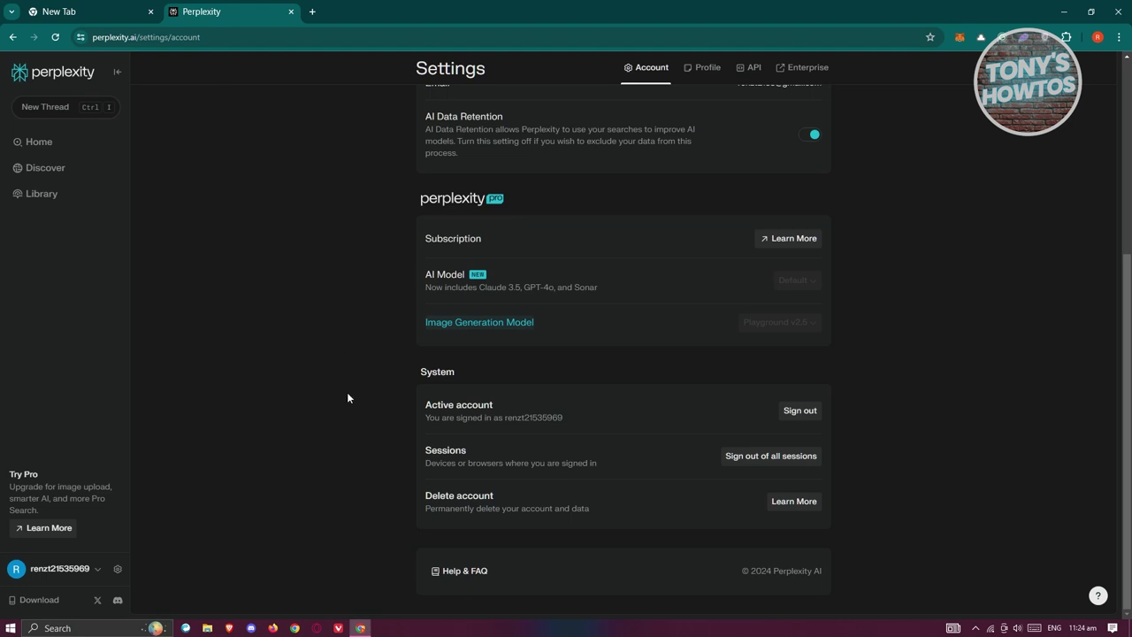
scroll(571, 443, "up", 5)
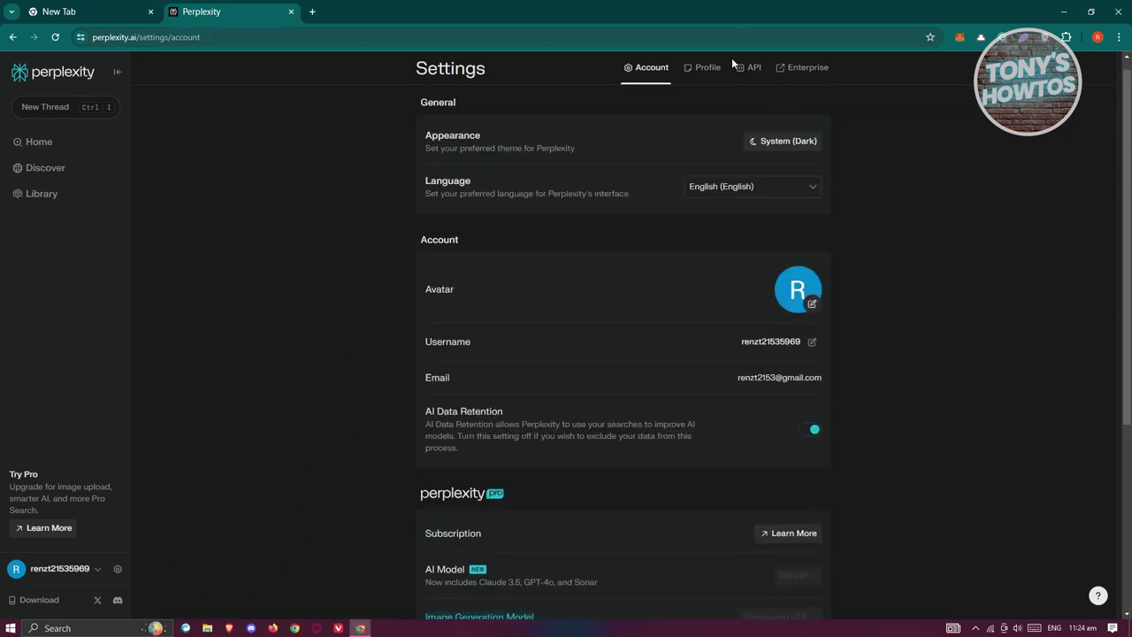
left_click(711, 76)
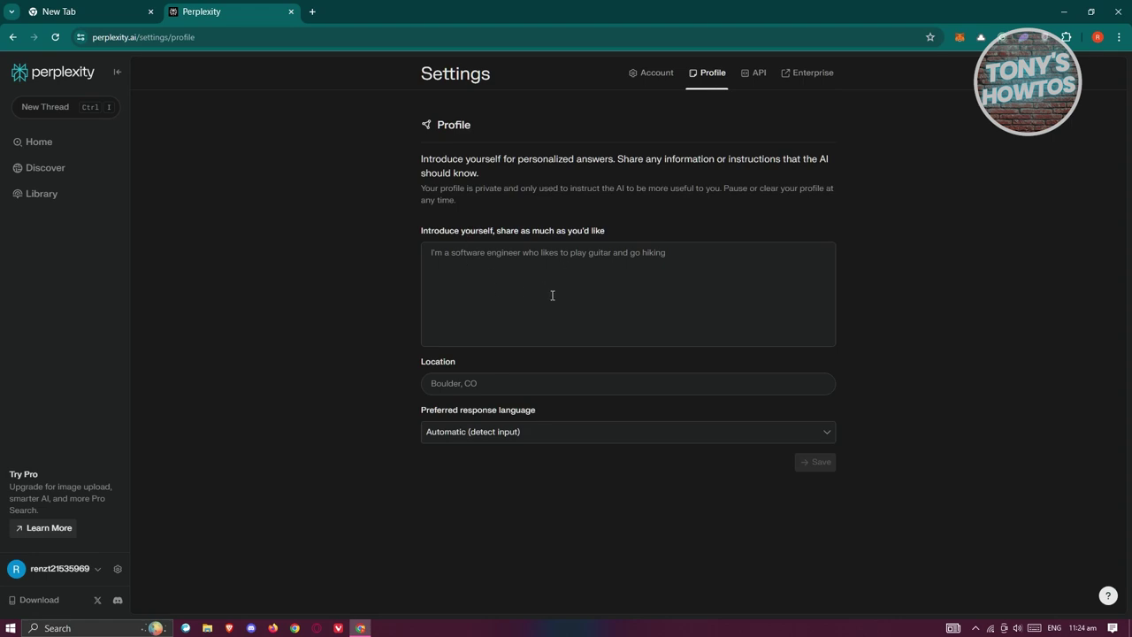
left_click(760, 74)
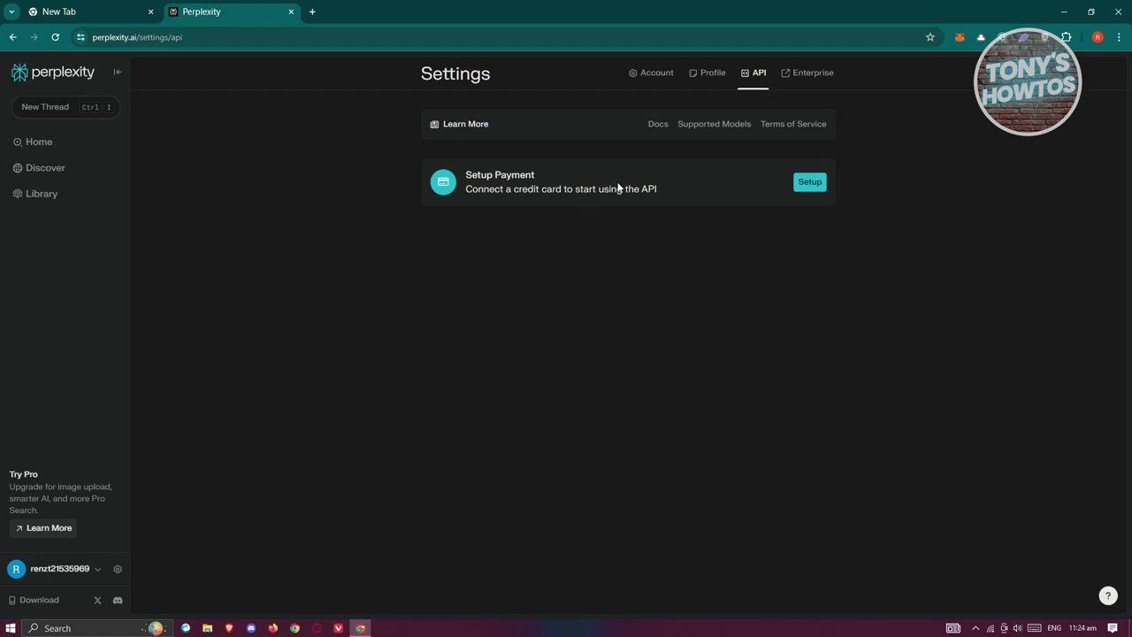
Step: Return to the Perplexity home page and ask "what are the effects of global warming"
left_click(46, 142)
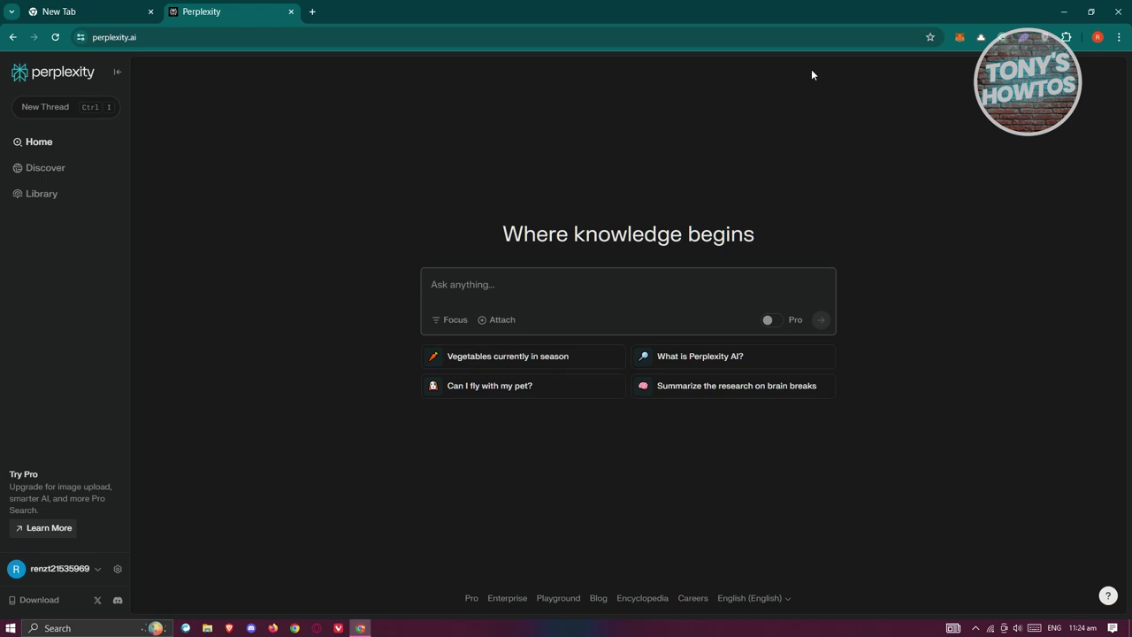
right_click(498, 329)
left_click(306, 299)
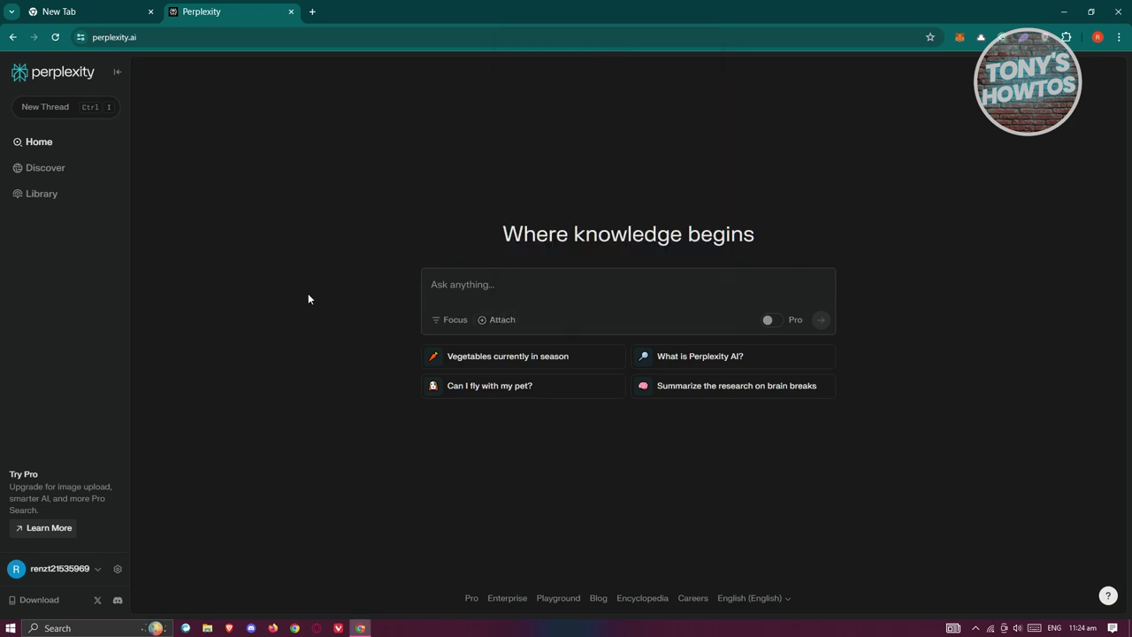
left_click(451, 288)
type("what ar")
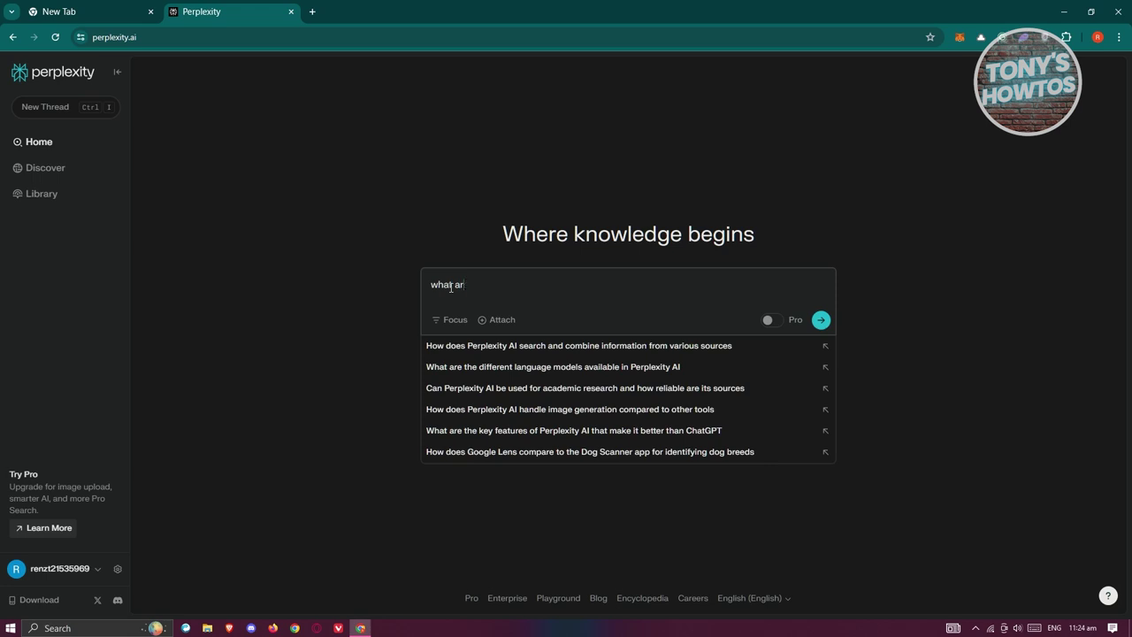
type("e the effects of global warming")
key("Return")
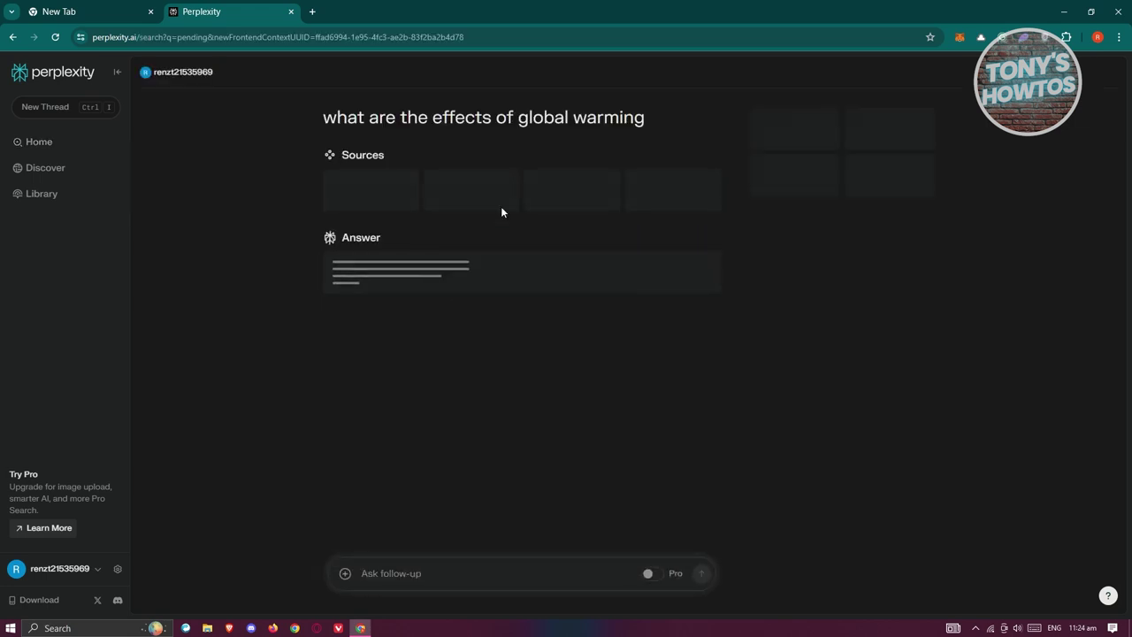
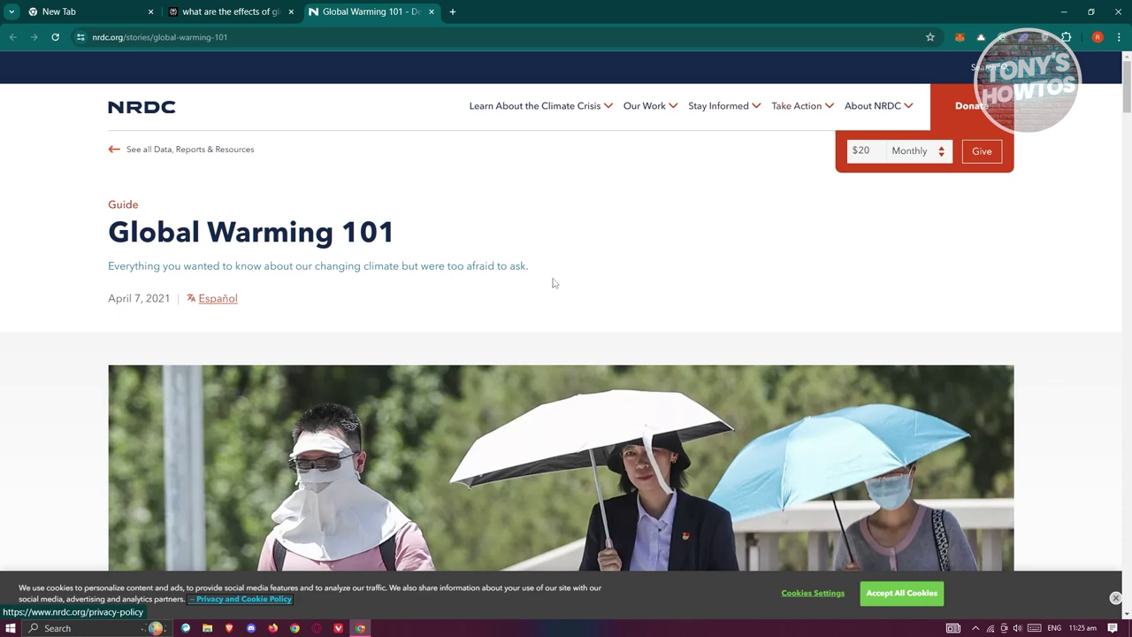
Step: Examine the NRDC and National Geographic pages cited in the answer, and close both to return to the thread
scroll(575, 286, "down", 6)
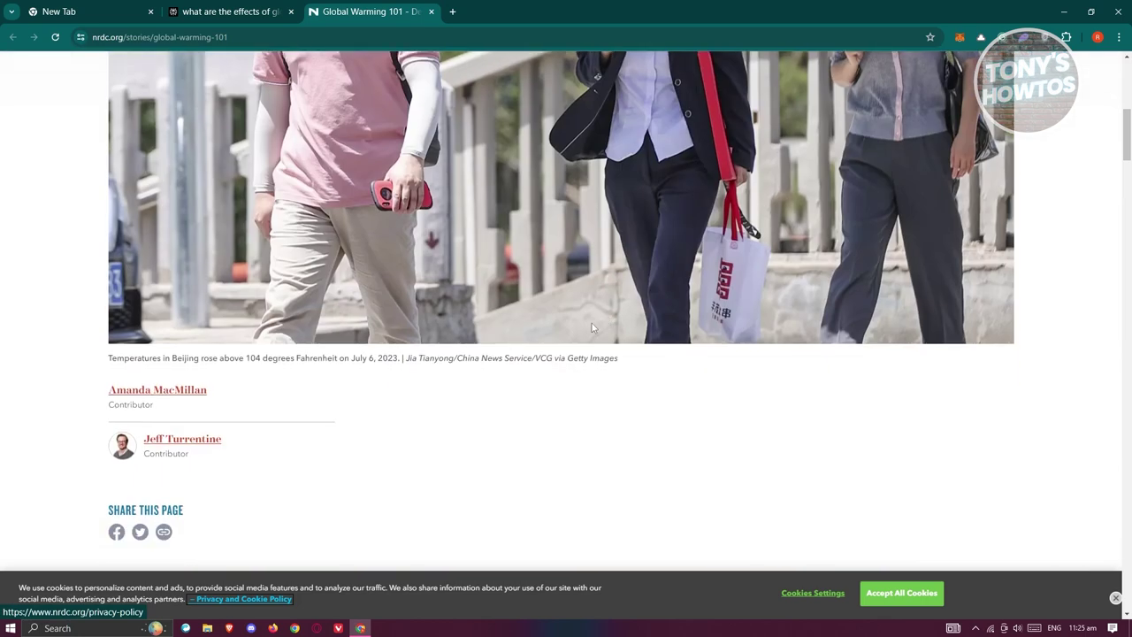
left_click(297, 9)
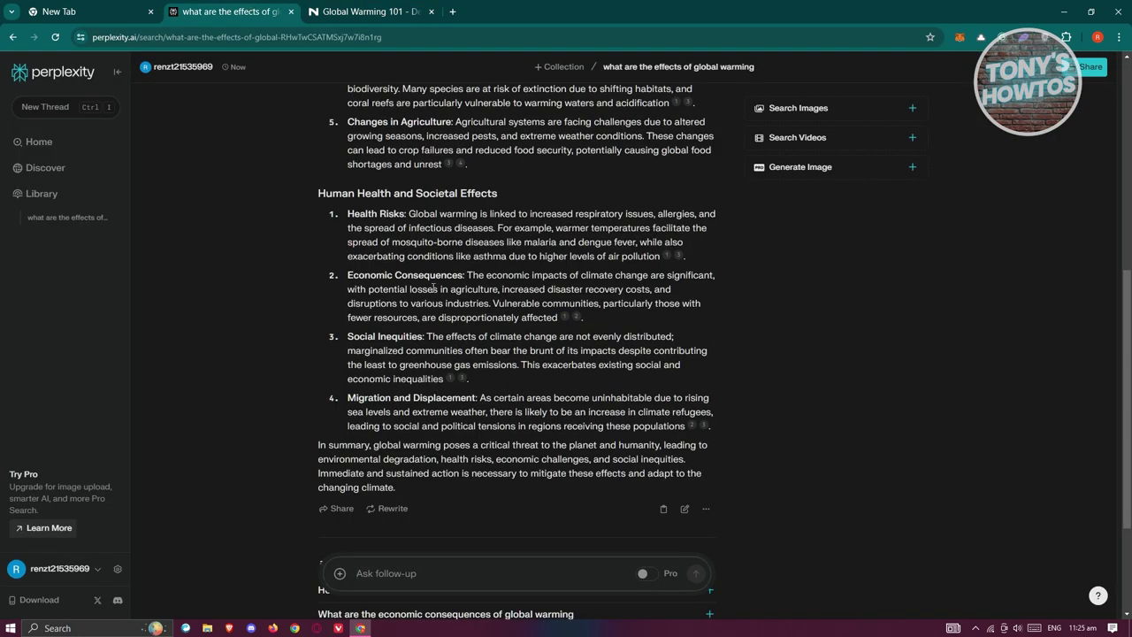
left_click(576, 317)
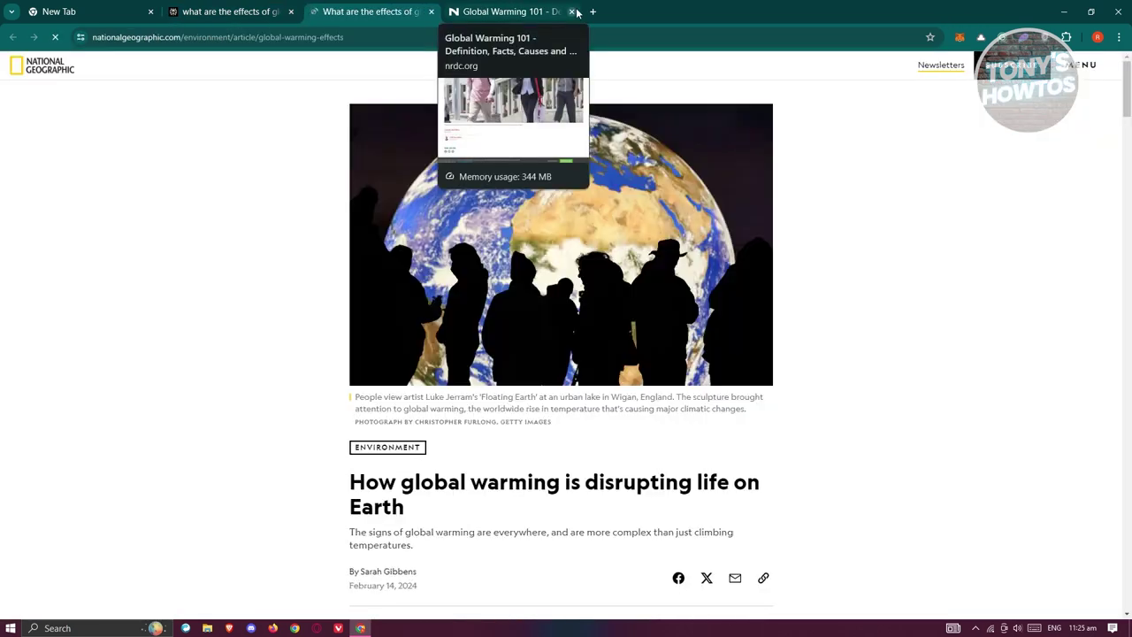
left_click(571, 12)
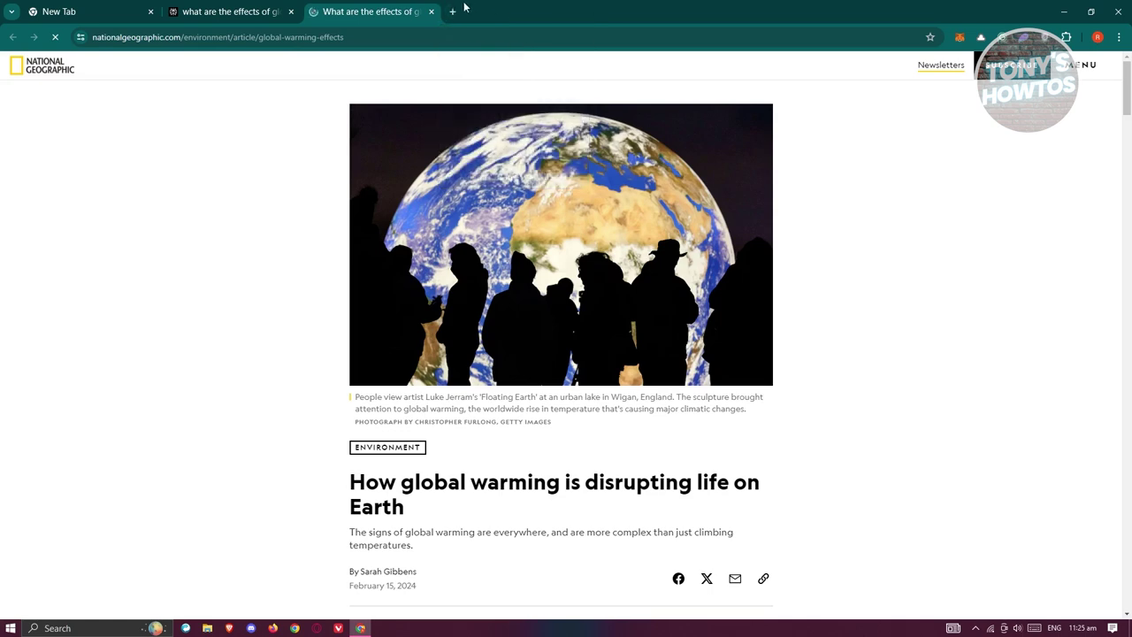
left_click(430, 11)
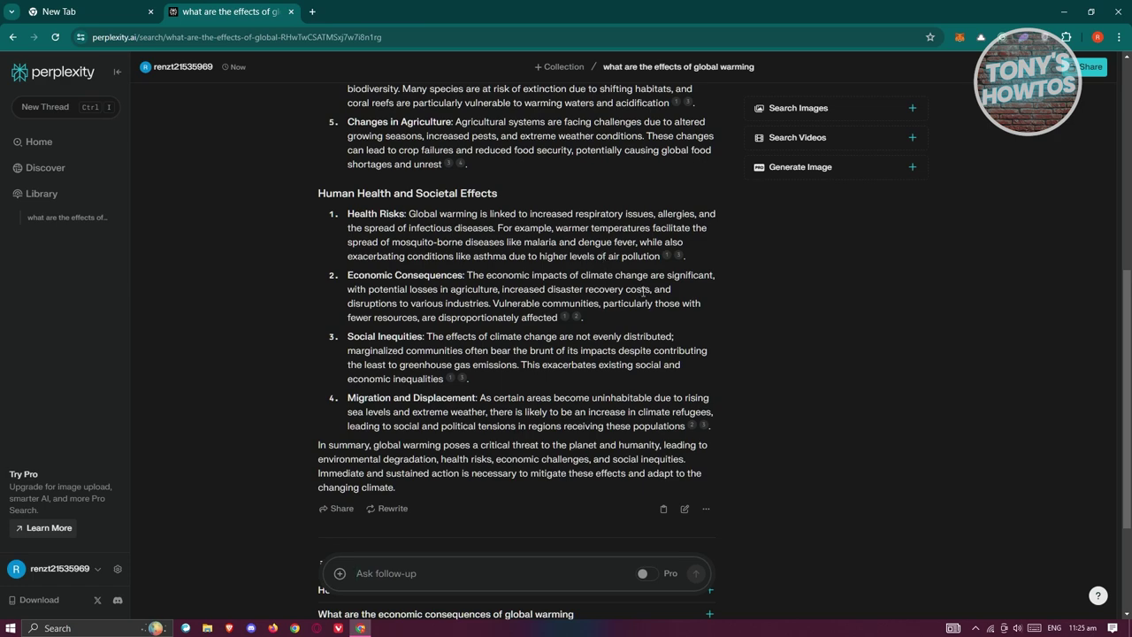
Step: Review the answer and its full source list, mark the NRDC source, and close the list without removing it
scroll(748, 405, "up", 5)
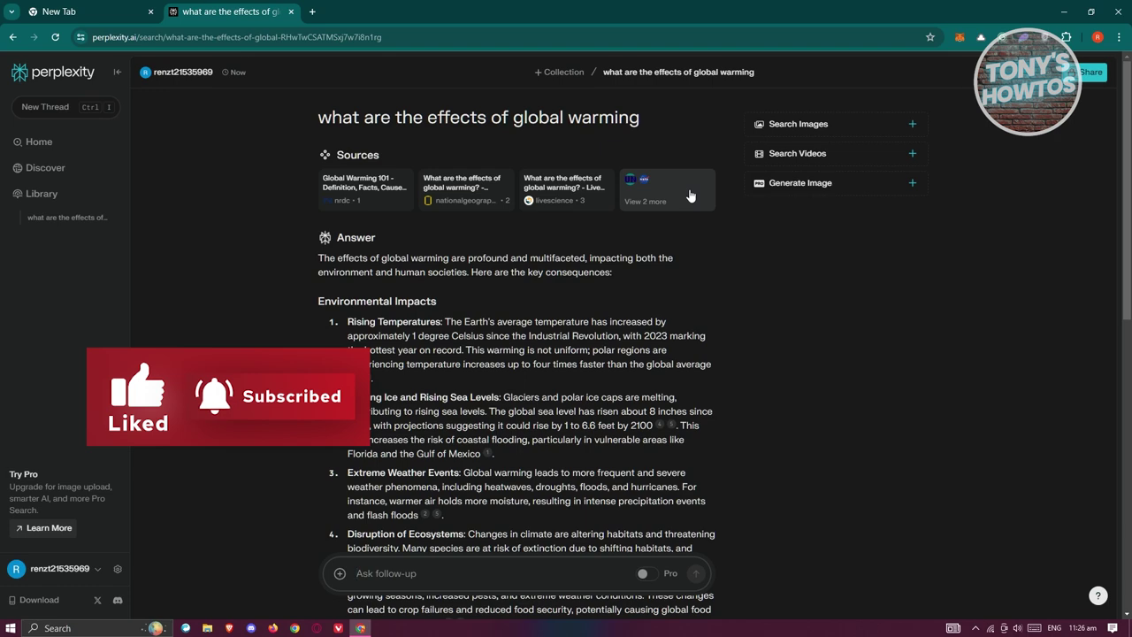
scroll(631, 235, "down", 10)
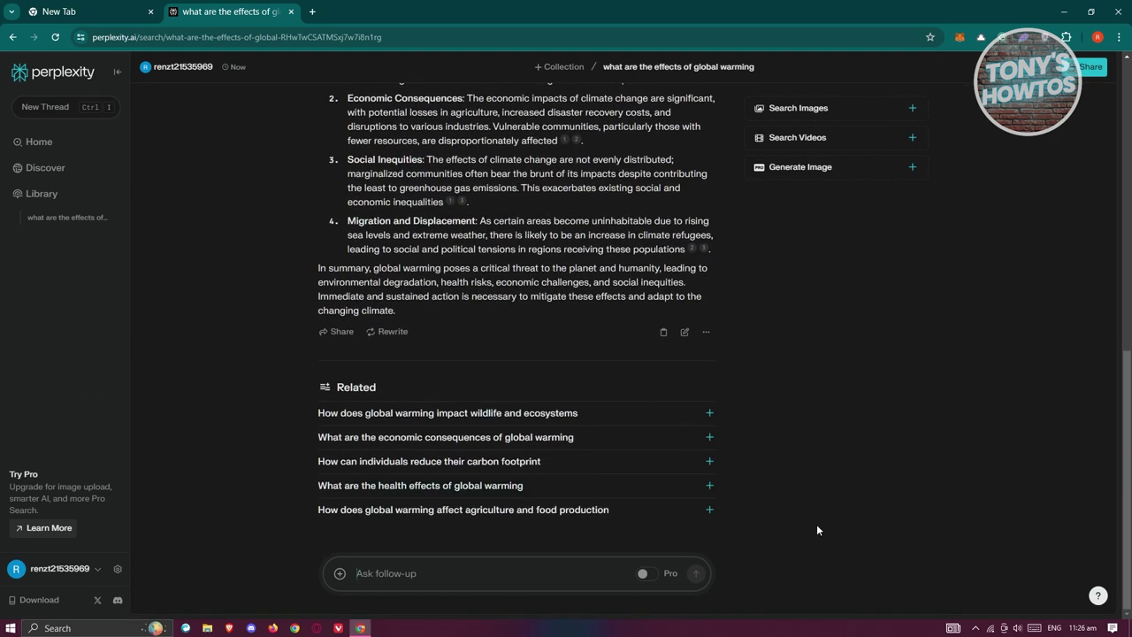
scroll(392, 286, "up", 10)
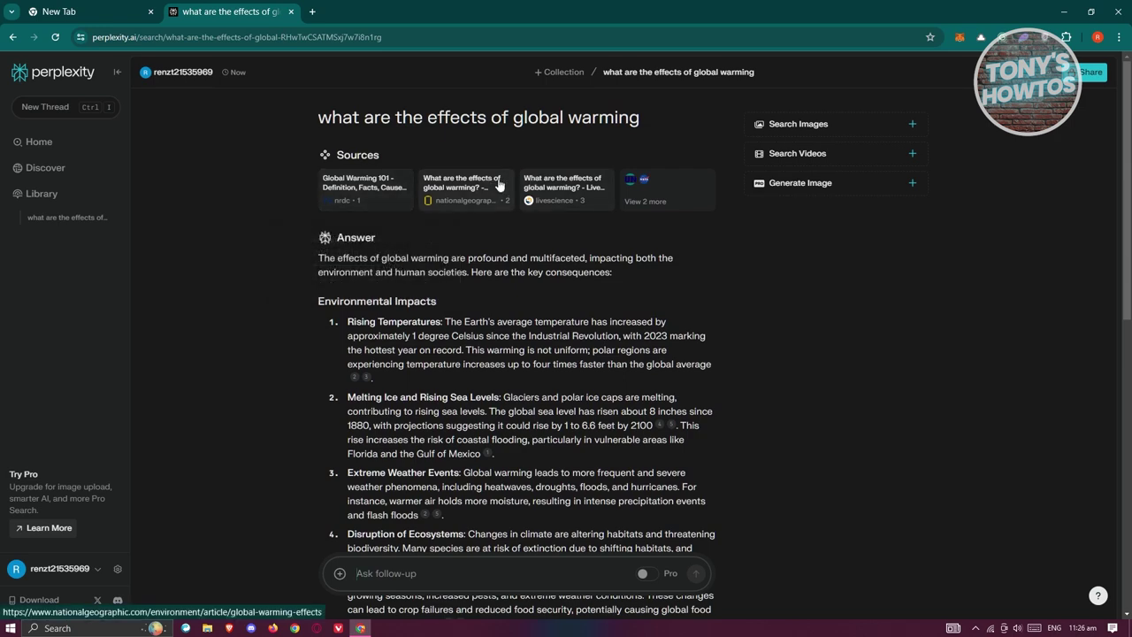
left_click(658, 197)
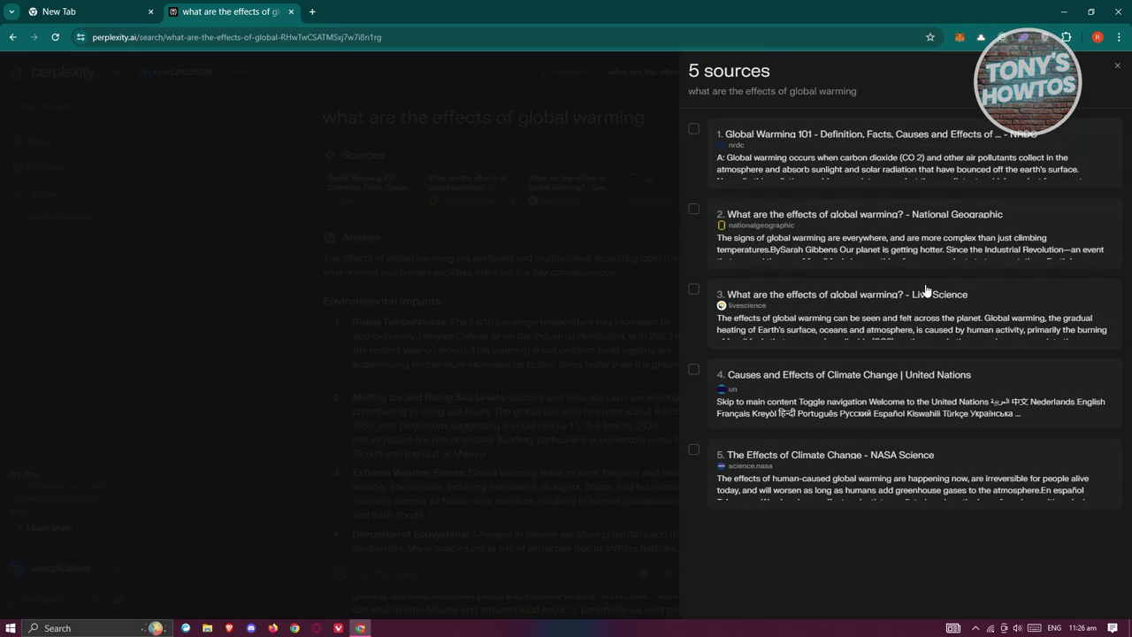
left_click(693, 131)
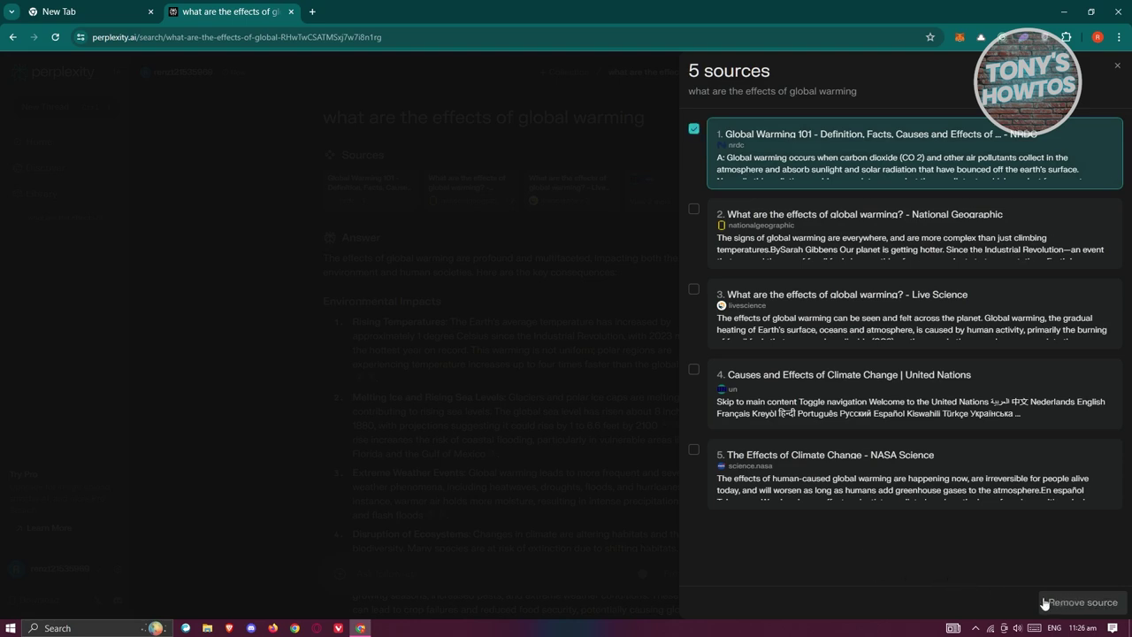
left_click(276, 271)
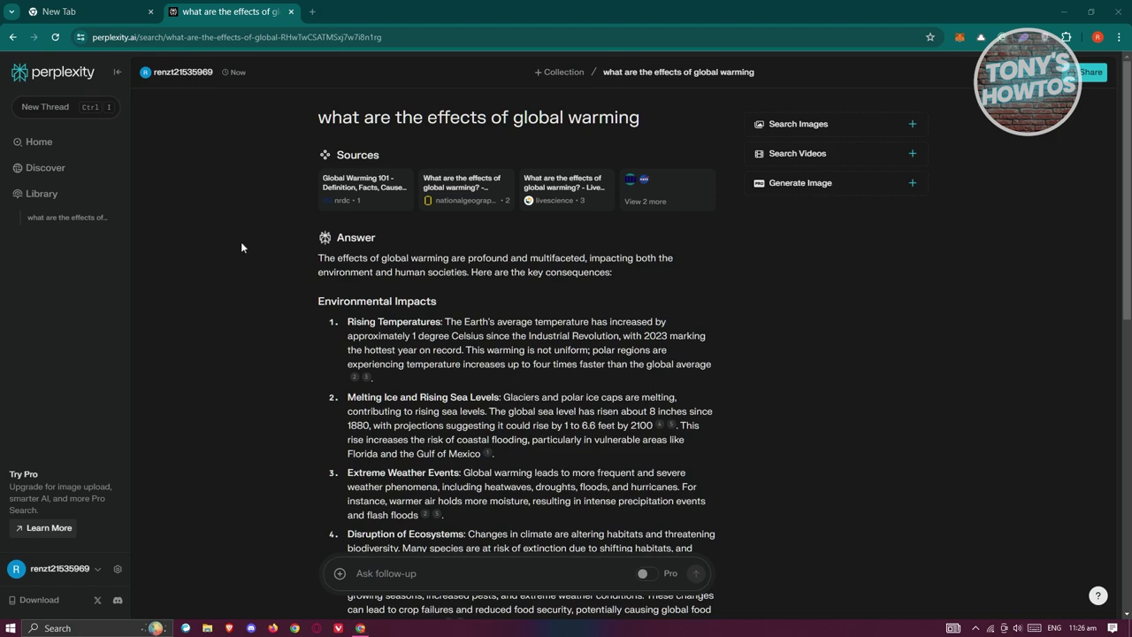
Step: Ask the related question "How does global warming impact wildlife and ecosystems" in the same thread
scroll(292, 283, "down", 8)
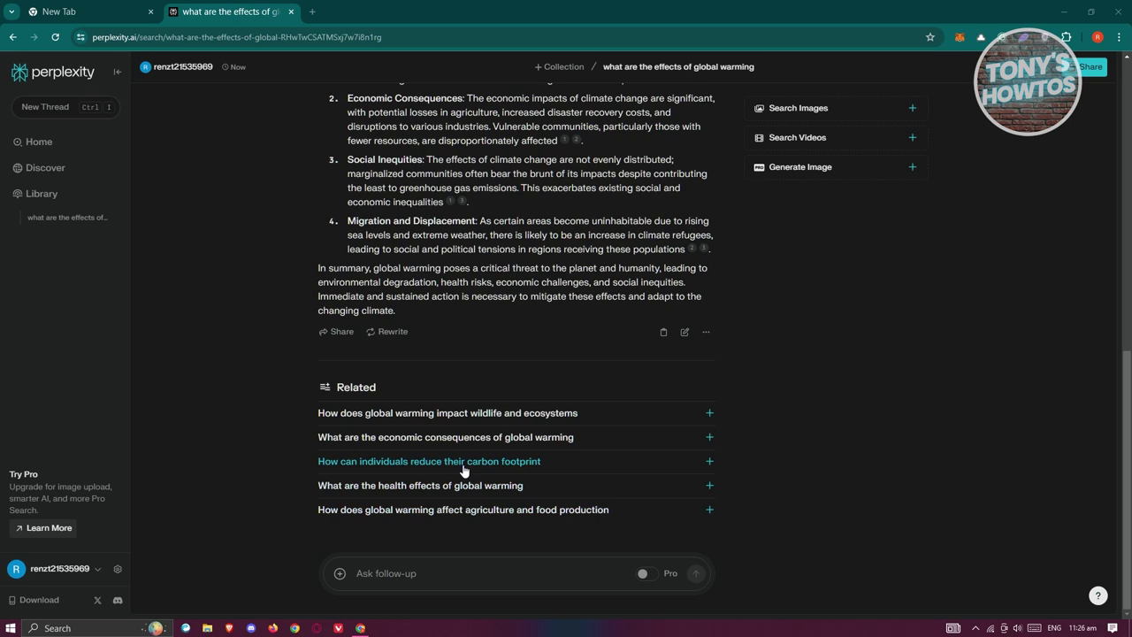
left_click(358, 413)
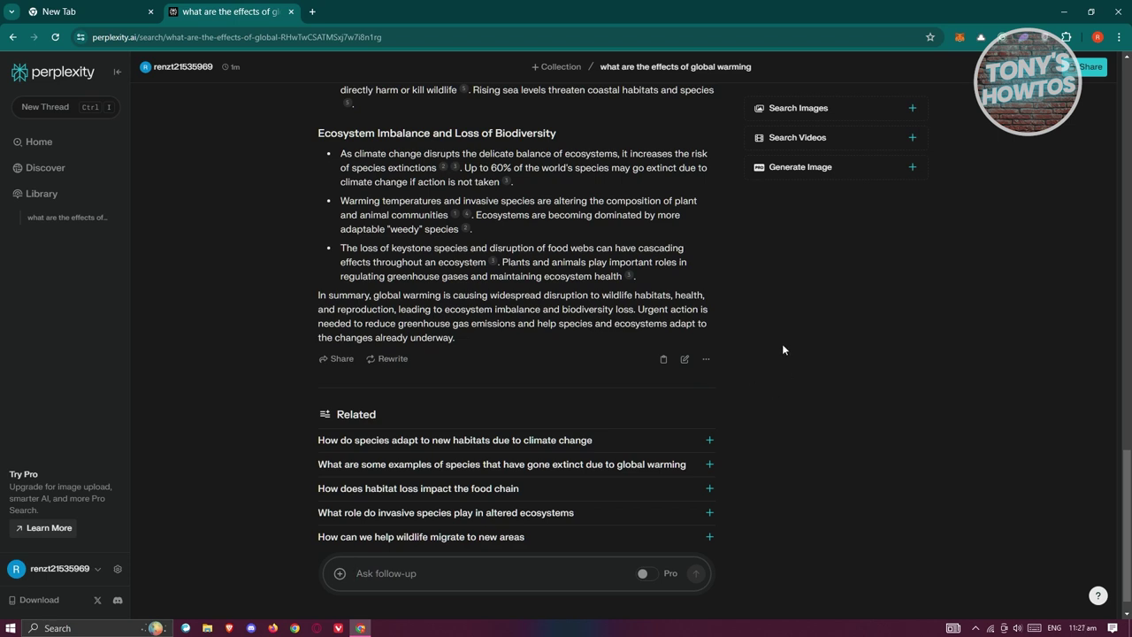
Step: Copy the answer about global warming's impact on wildlife and ecosystems to the clipboard, and review its text
left_click(664, 360)
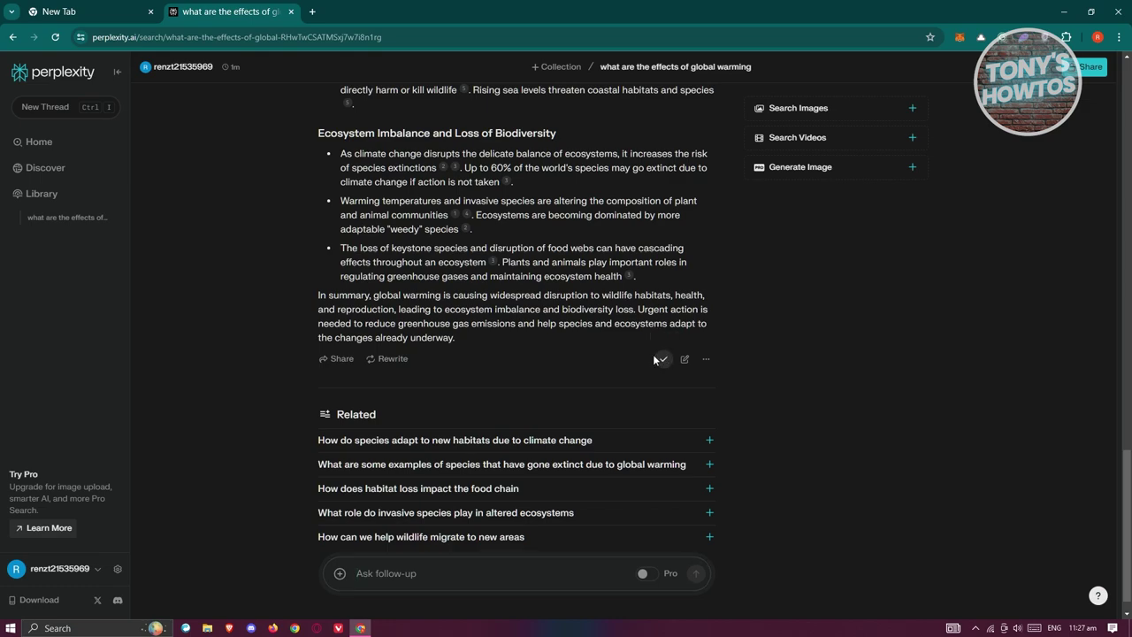
scroll(567, 372, "up", 10)
scroll(464, 378, "down", 10)
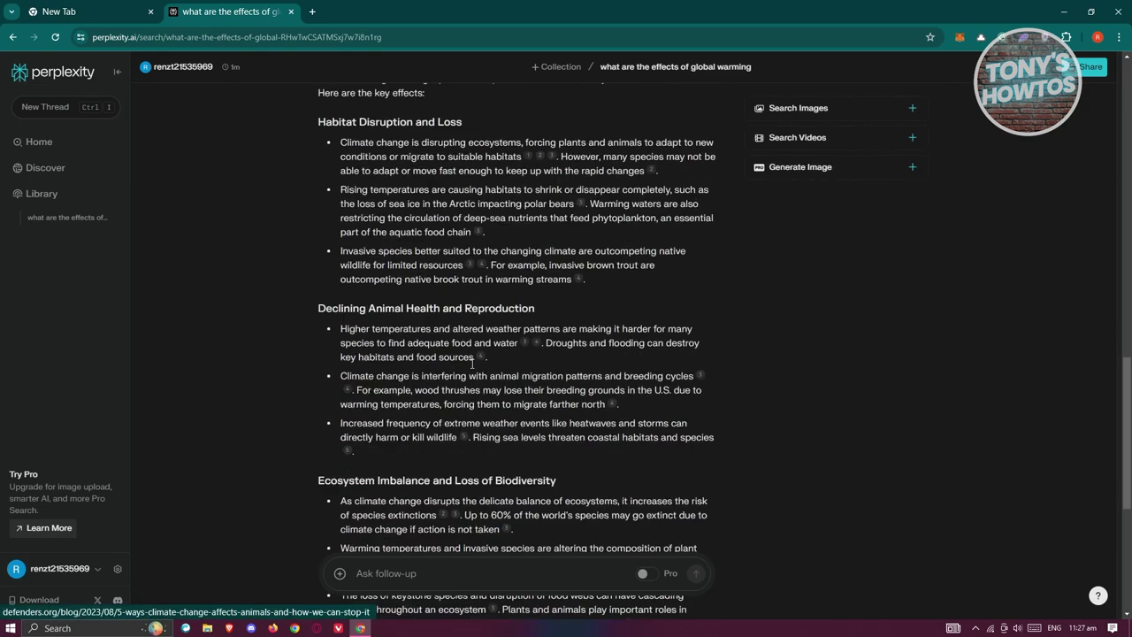
Step: Open the wildlife question for editing and cancel without changes, and look over the additional options for its answer
left_click(685, 332)
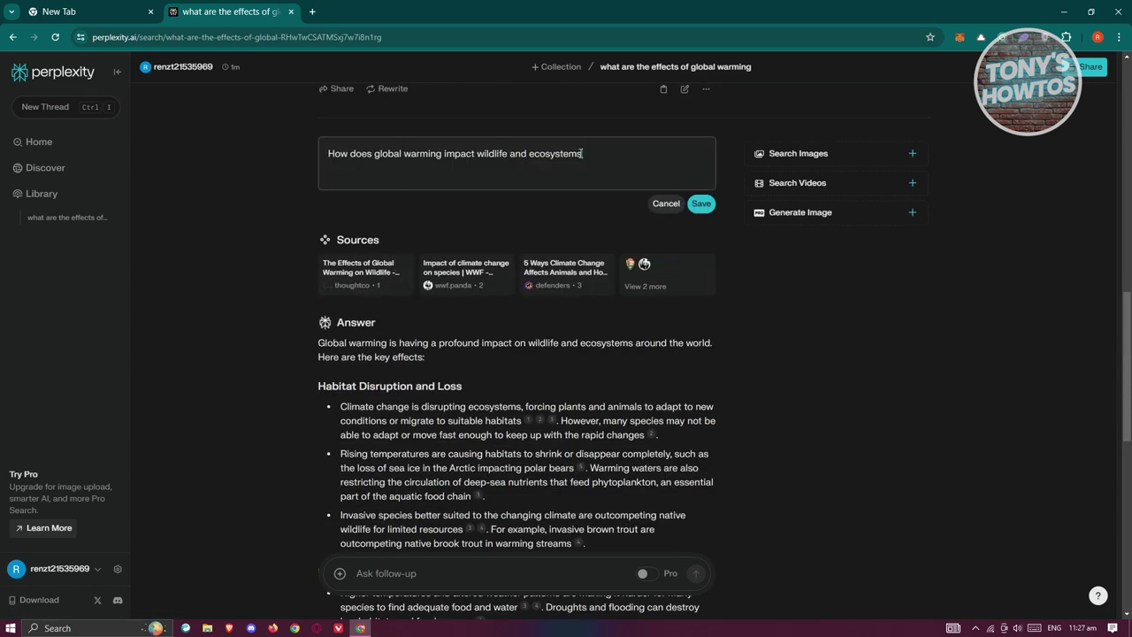
left_click(661, 206)
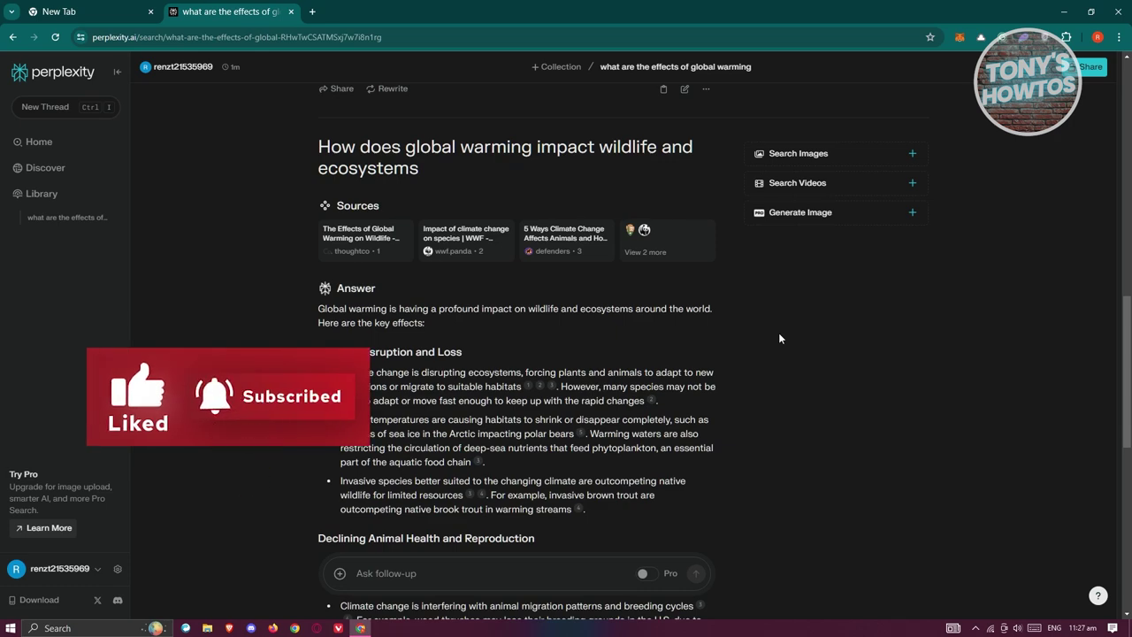
scroll(779, 338, "down", 6)
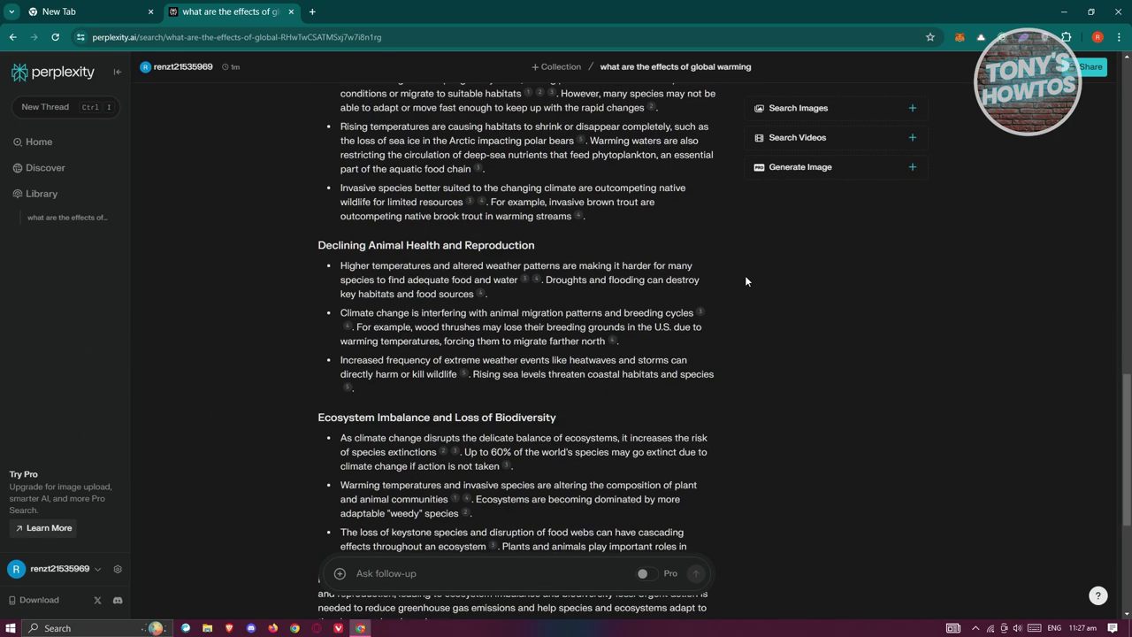
left_click(706, 332)
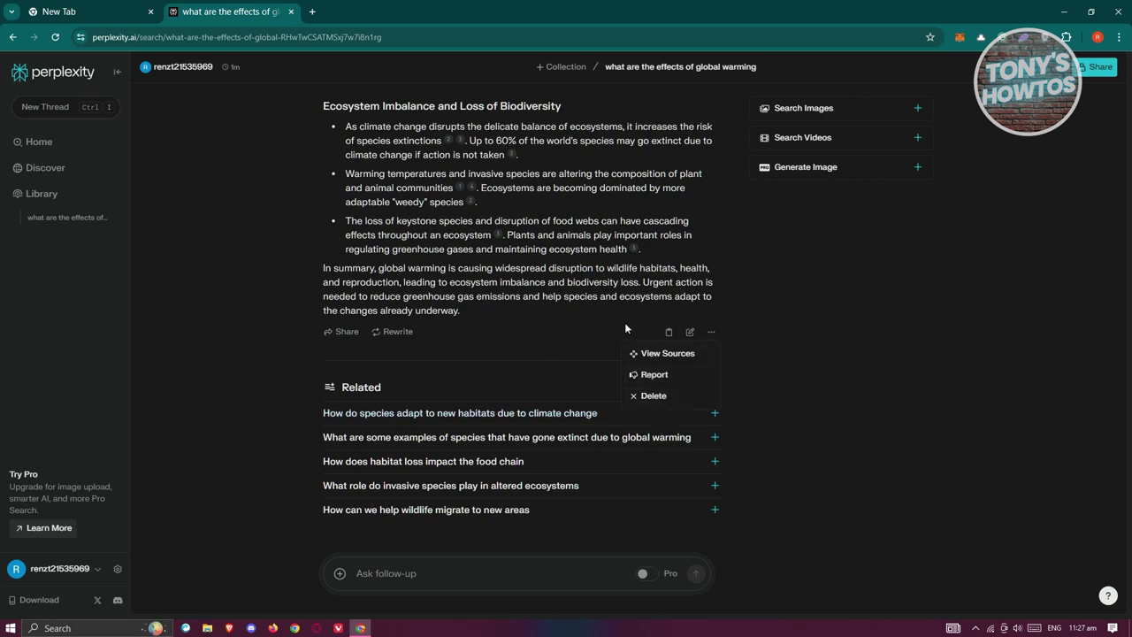
left_click(215, 313)
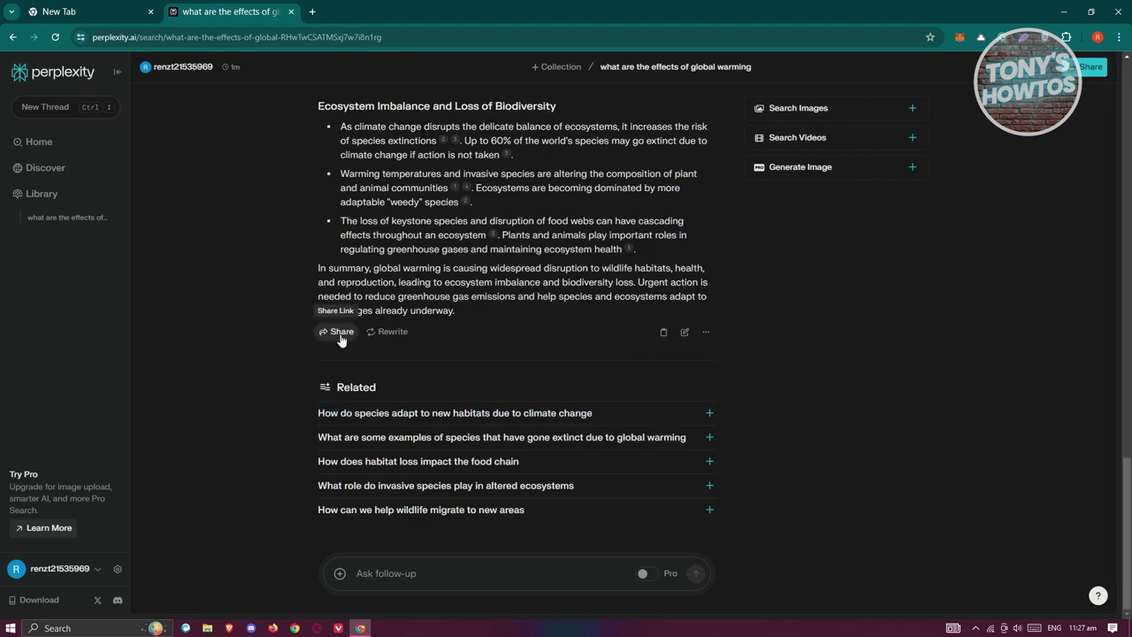
Step: Copy the share link of the wildlife answer and load it in a new browser tab
left_click(342, 334)
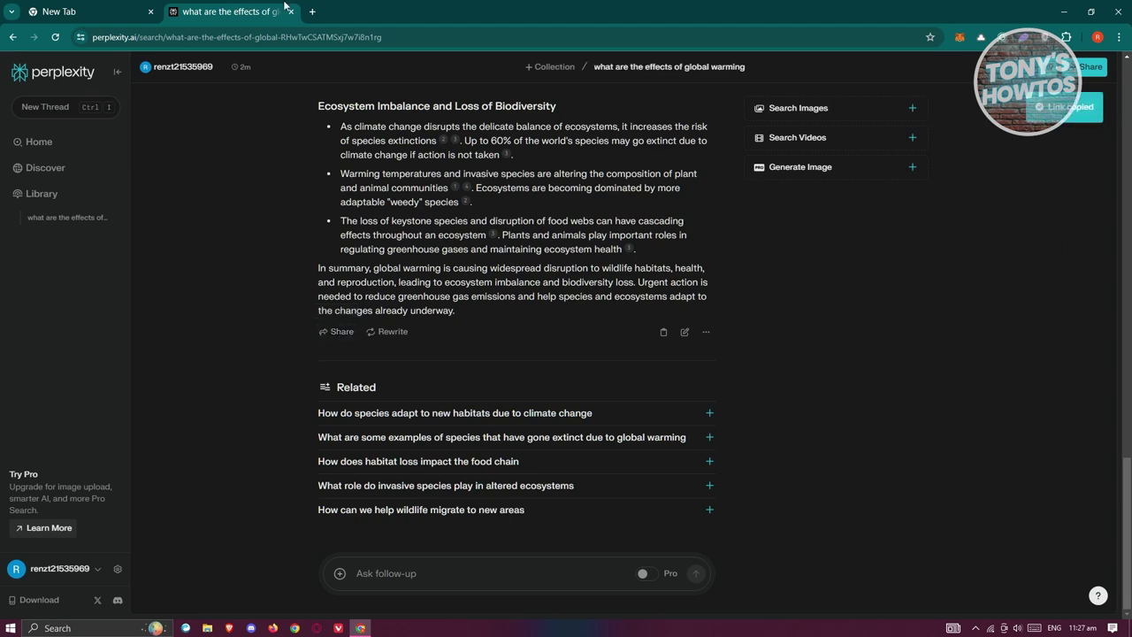
left_click(312, 12)
key("ctrl+v")
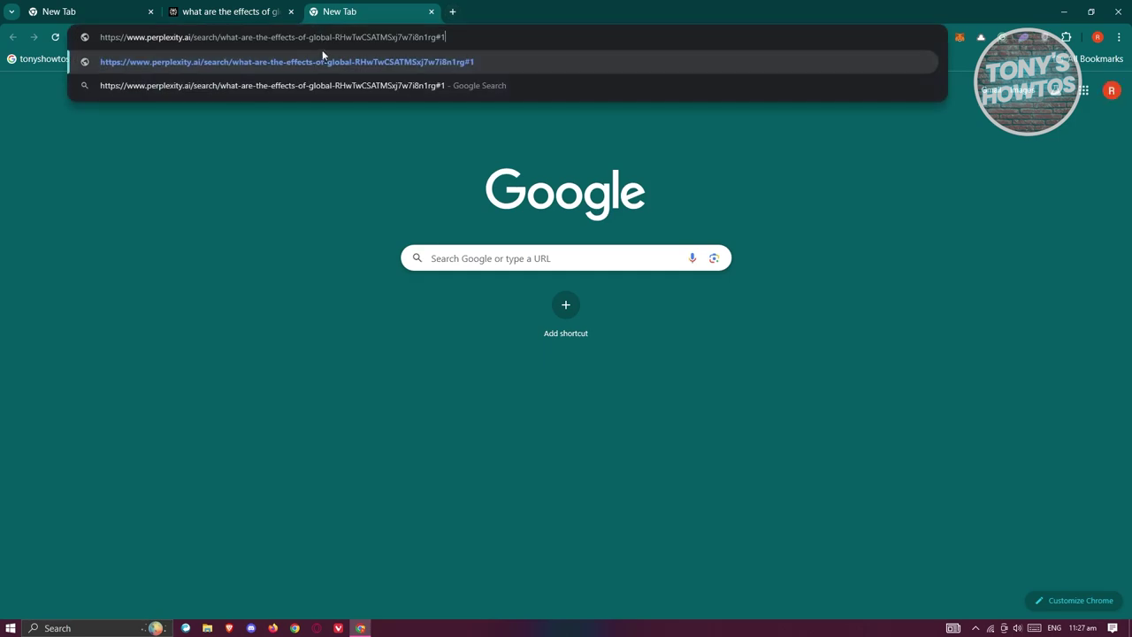
key("Return")
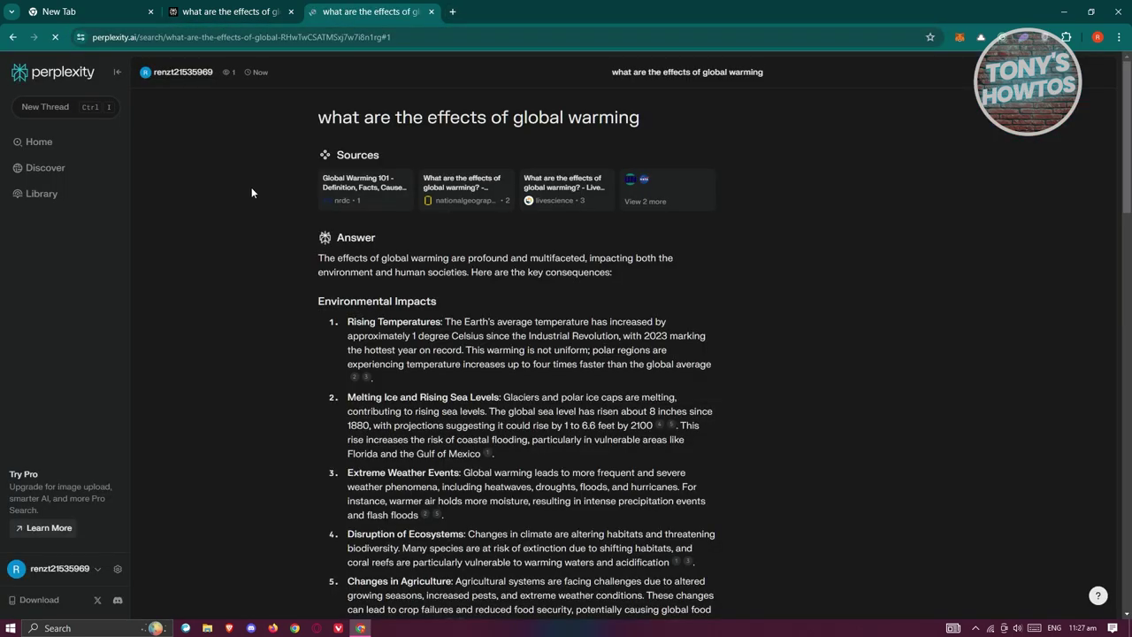
Step: Review the shared thread in the new tab, and close that tab to return to the original thread
scroll(427, 258, "down", 5)
scroll(441, 322, "down", 1)
scroll(441, 322, "up", 3)
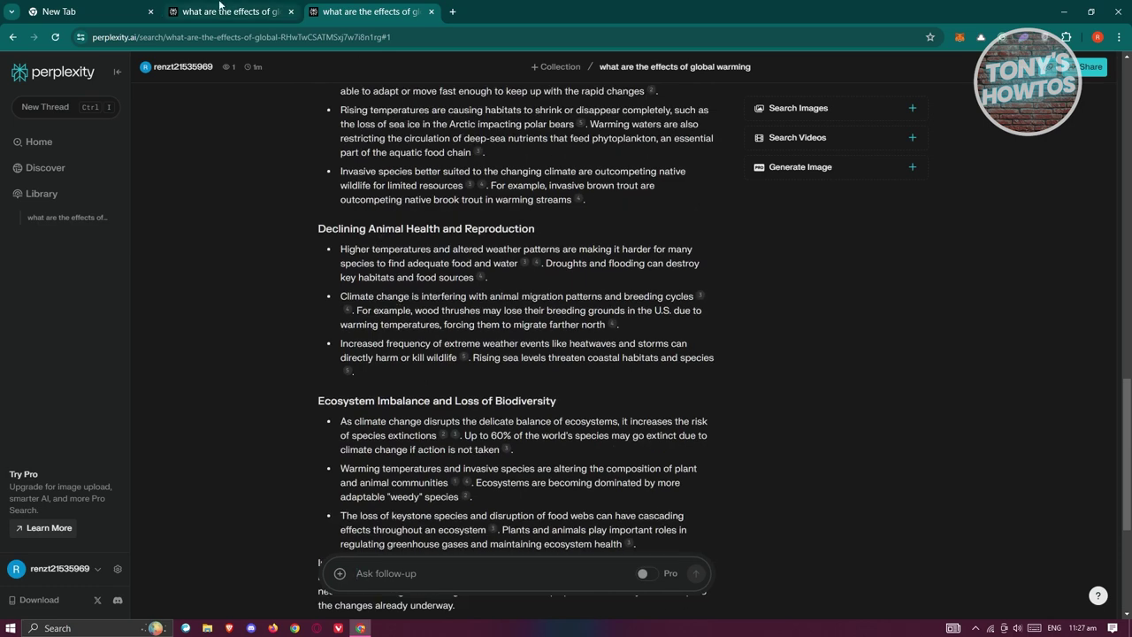
left_click(220, 5)
left_click(431, 12)
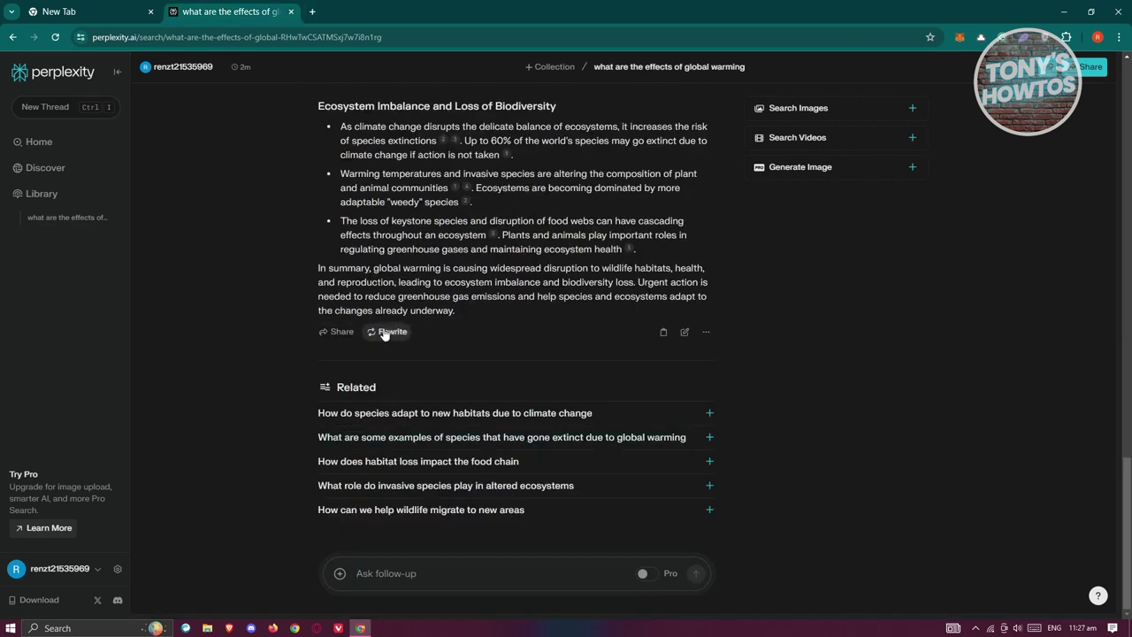
Step: Examine the AI models offered for rewriting the wildlife answer, and leave the list without choosing one
left_click(387, 332)
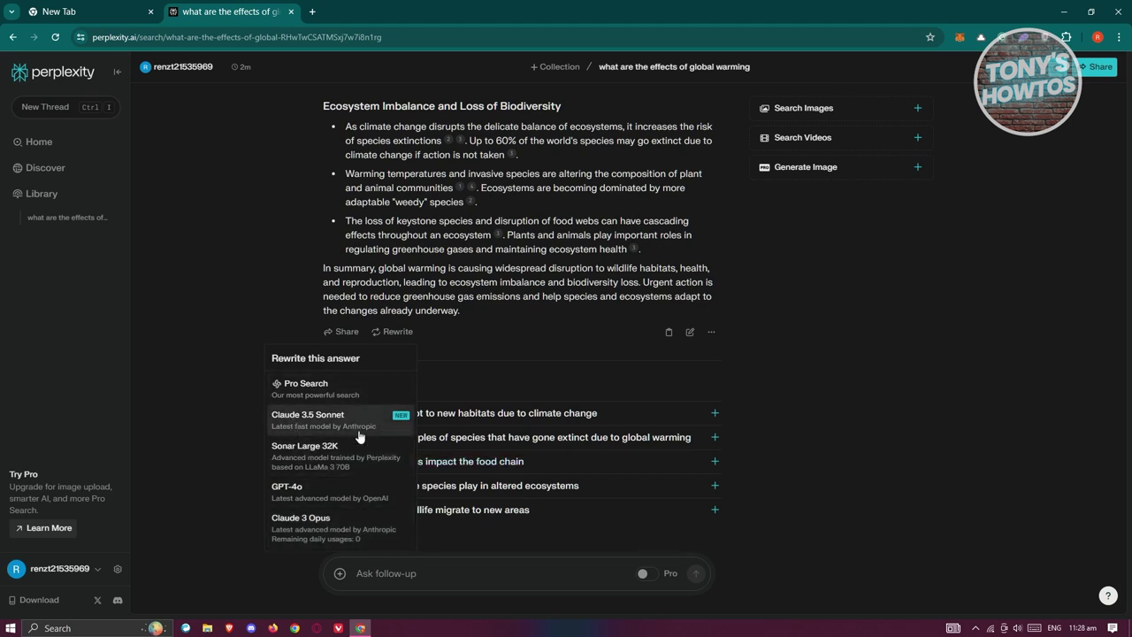
left_click(919, 371)
scroll(602, 354, "up", 10)
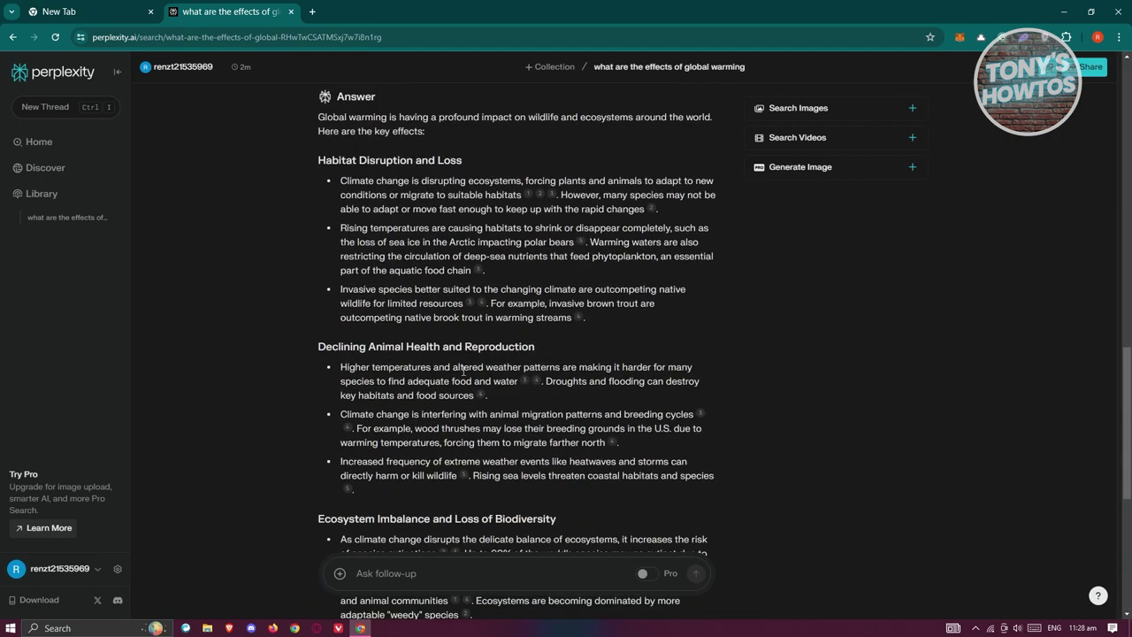
scroll(602, 359, "down", 3)
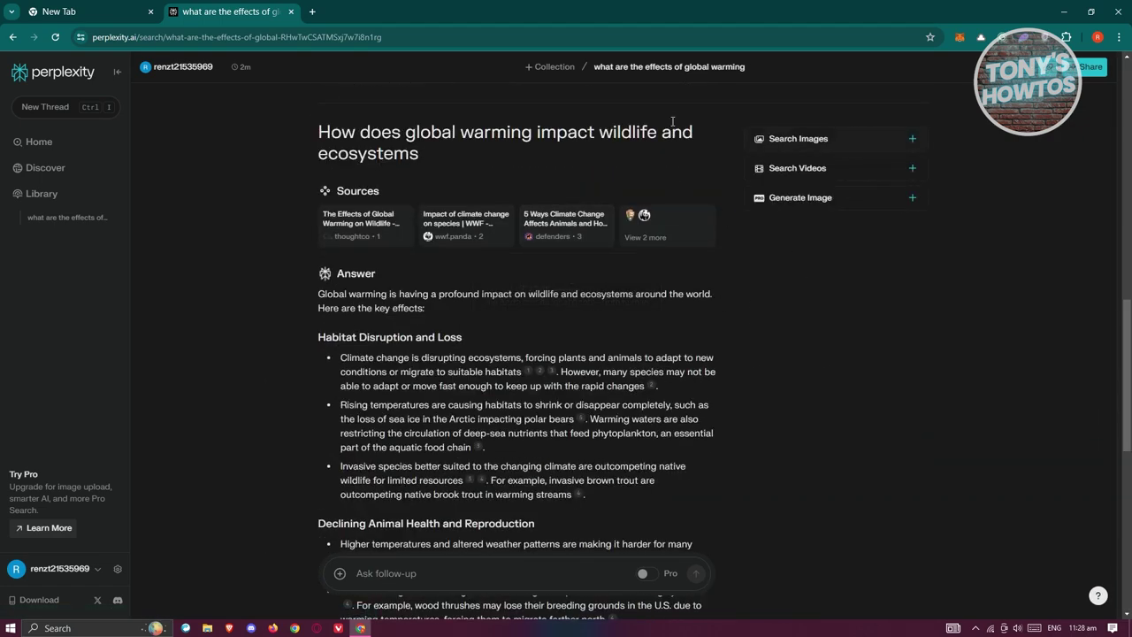
Step: Search images for the wildlife question, and view the deer, elephant and polar bear pictures in the full gallery before closing it
left_click(819, 142)
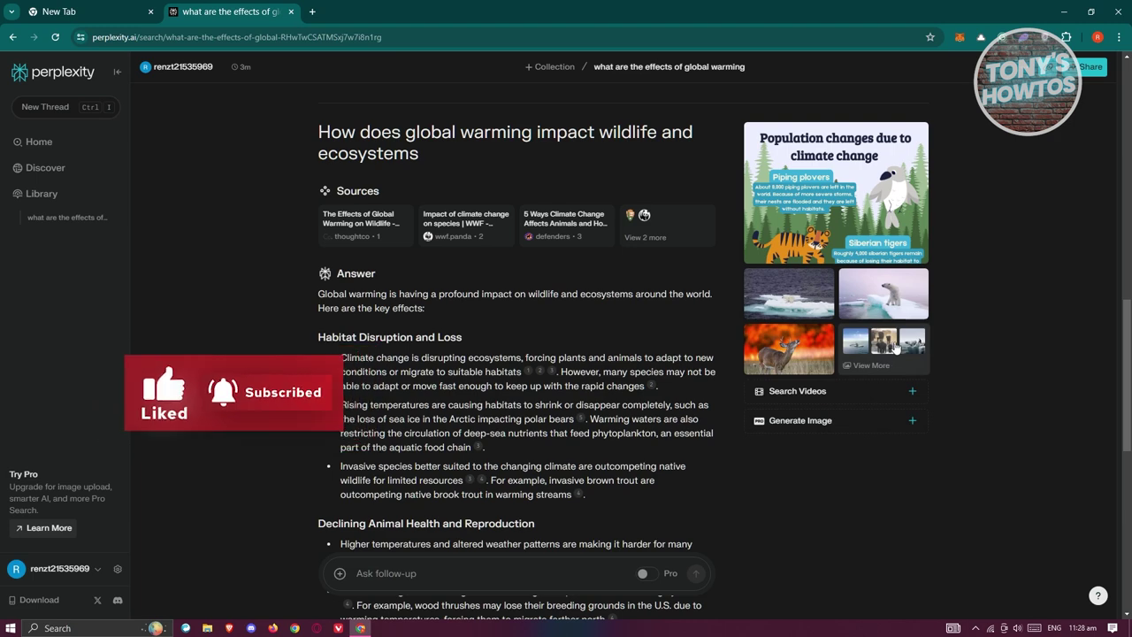
left_click(899, 372)
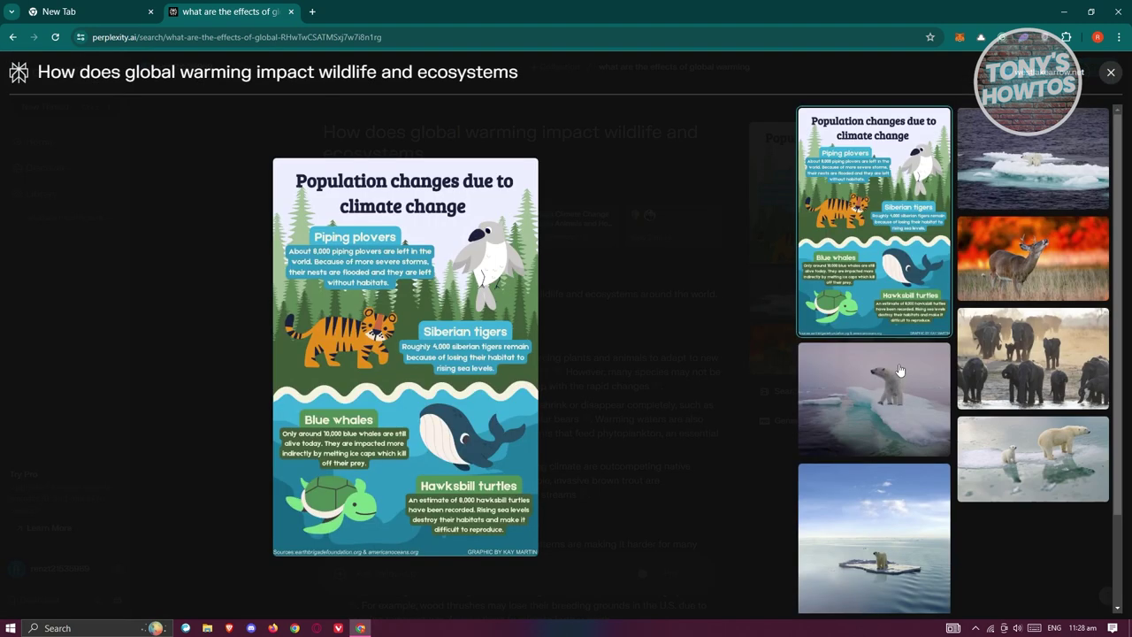
left_click(1062, 245)
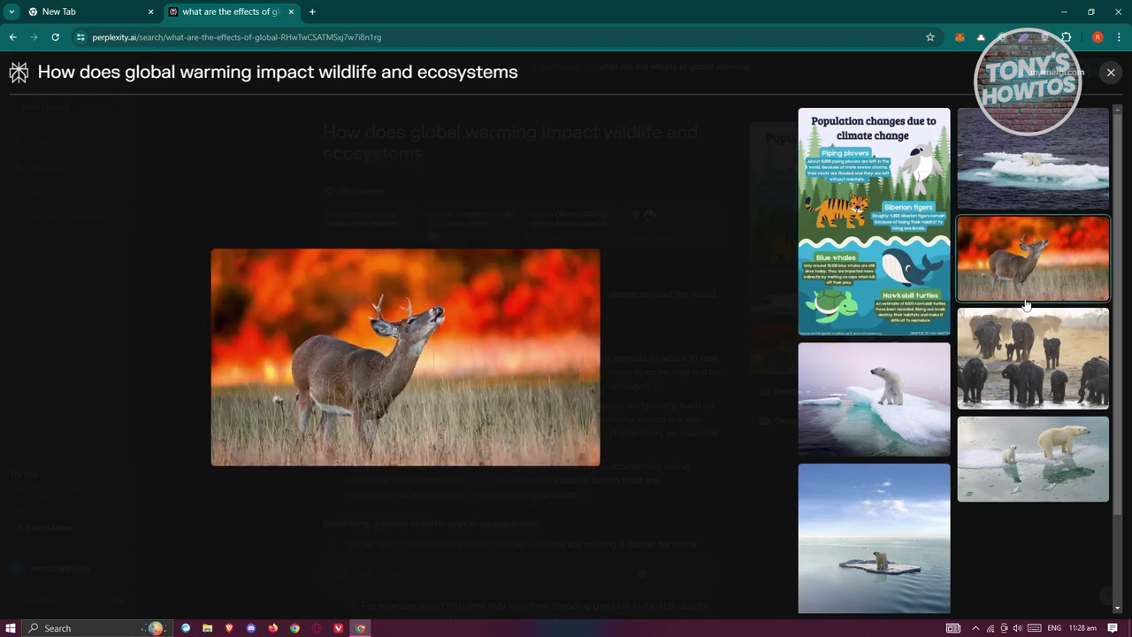
left_click(997, 354)
left_click(874, 398)
right_click(427, 348)
left_click(571, 292)
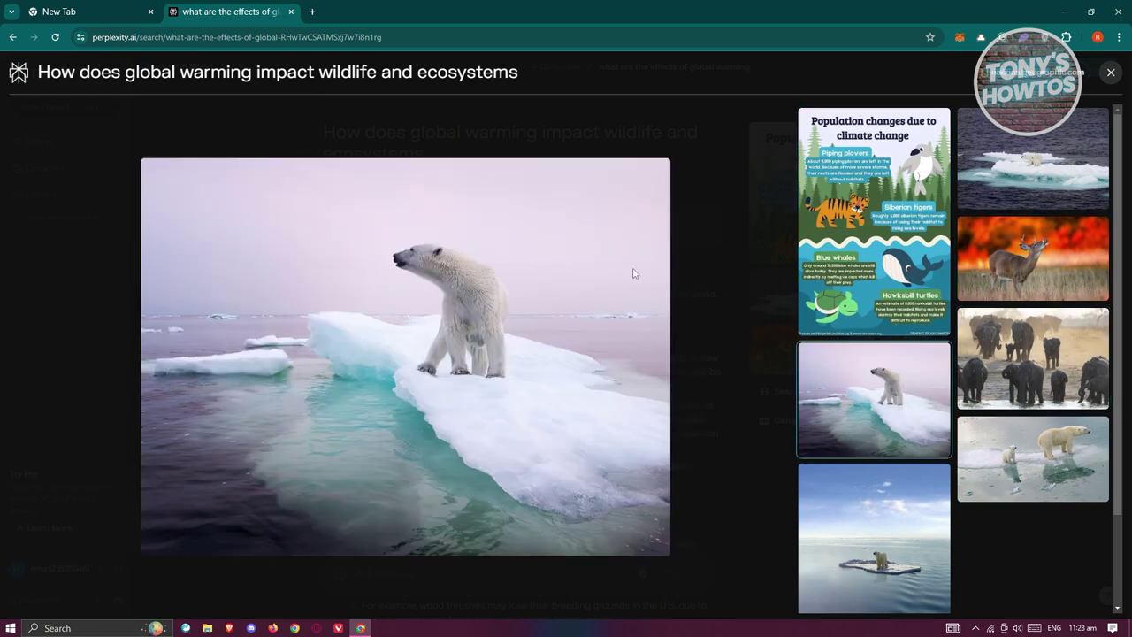
left_click(1110, 74)
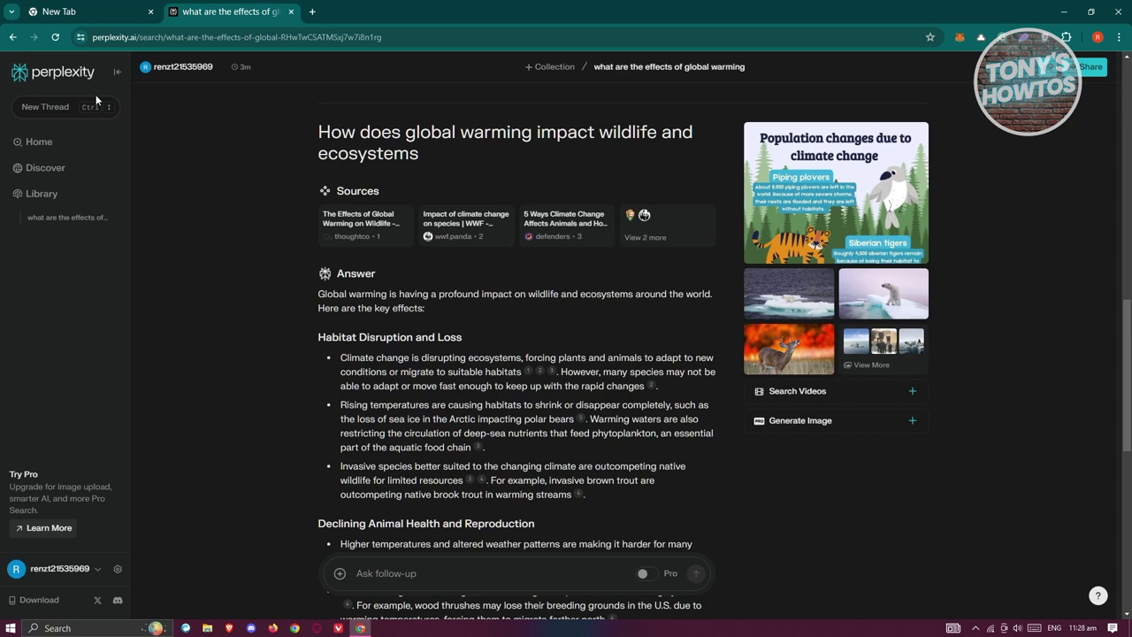
Step: Search videos for the wildlife question, and open and close the "Global Warming & Wildlife" video
left_click(839, 394)
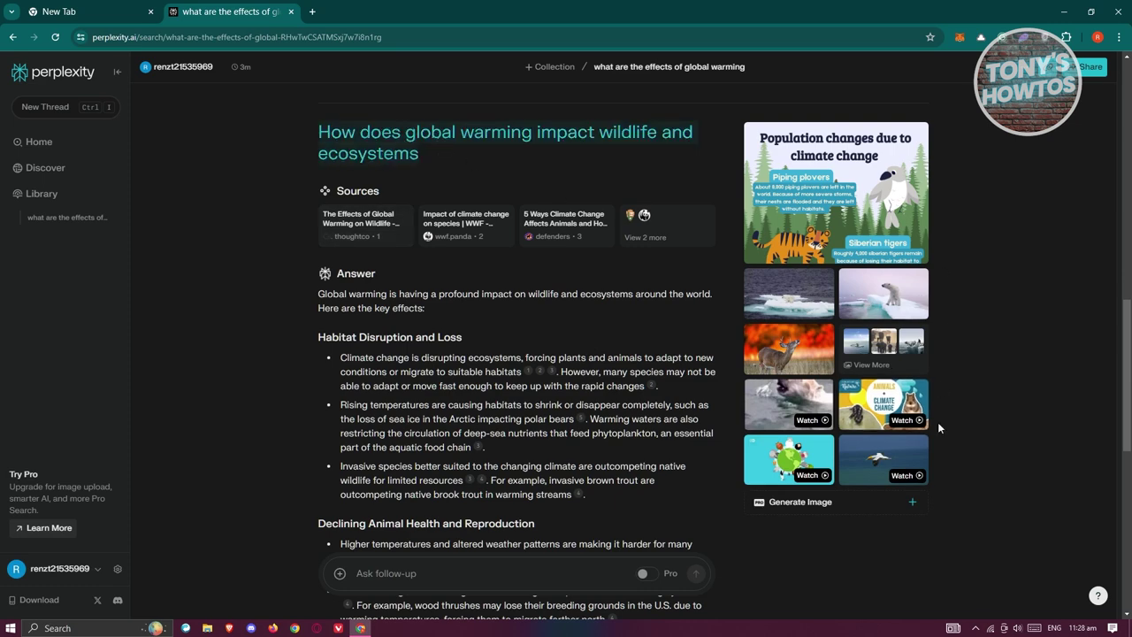
left_click(764, 446)
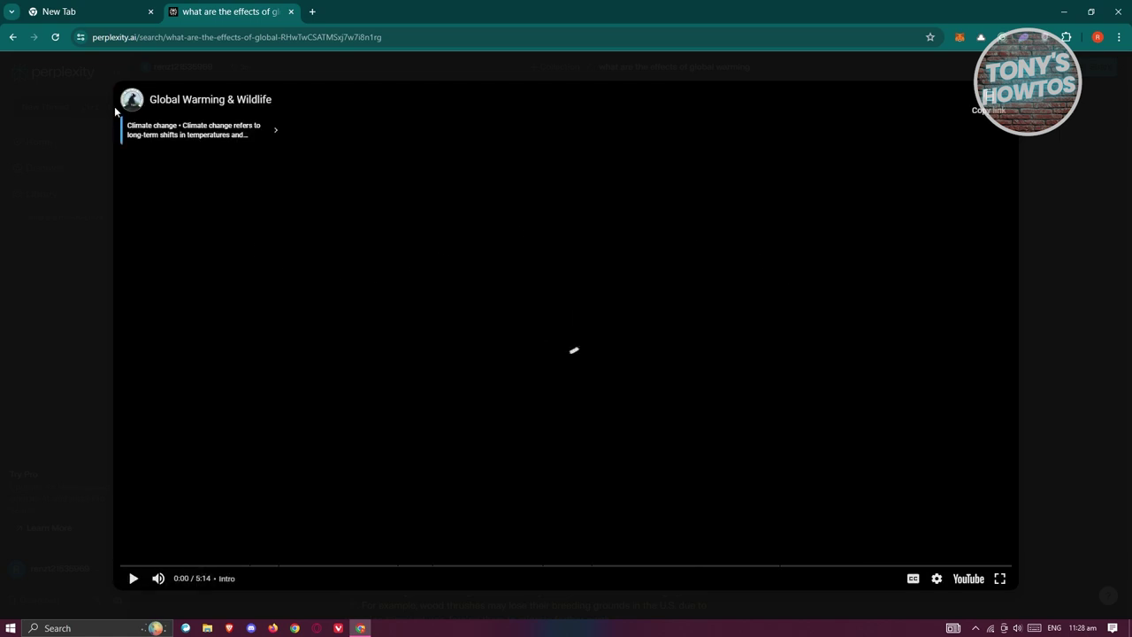
left_click(1023, 246)
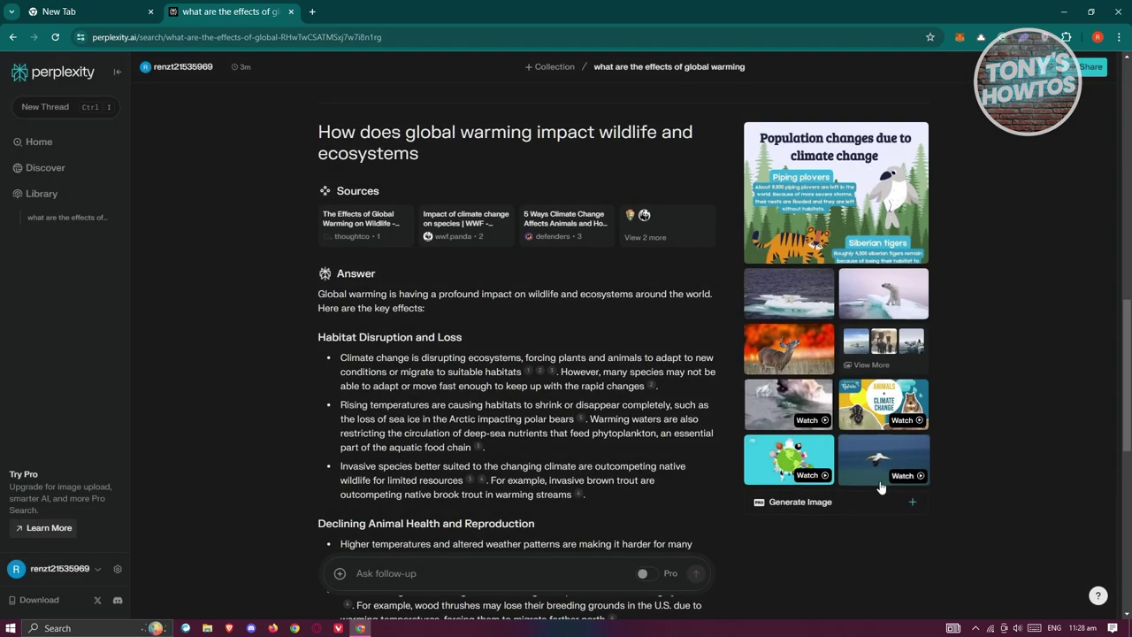
Step: Try to generate an image for the wildlife answer, close the Pro plan offer and return to the thread's first question
left_click(801, 503)
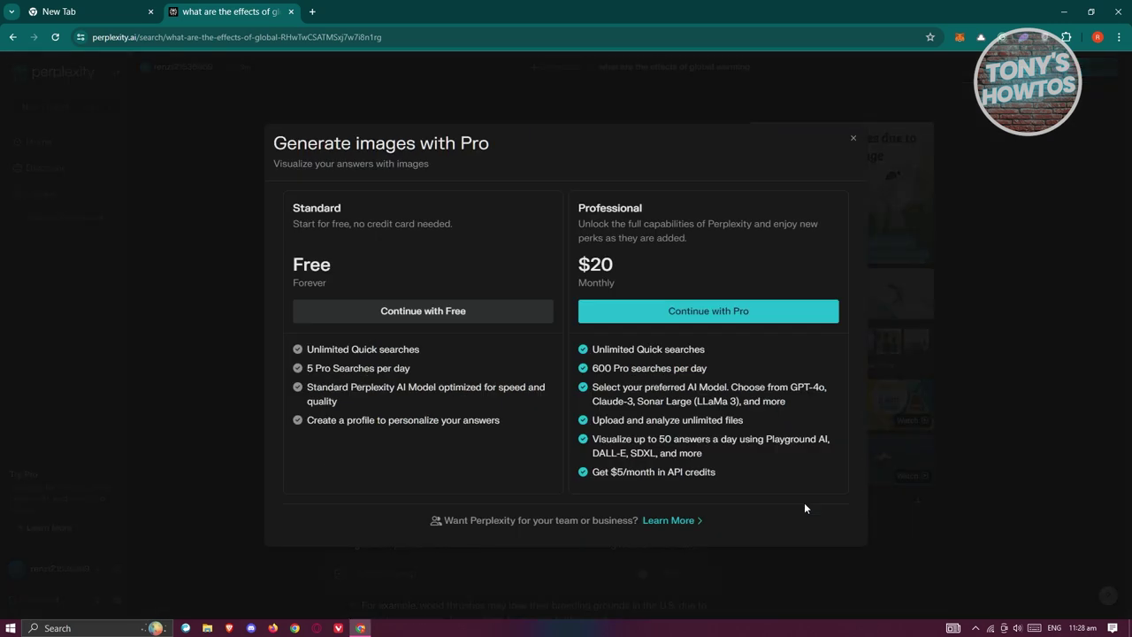
left_click(855, 139)
scroll(1044, 325, "up", 5)
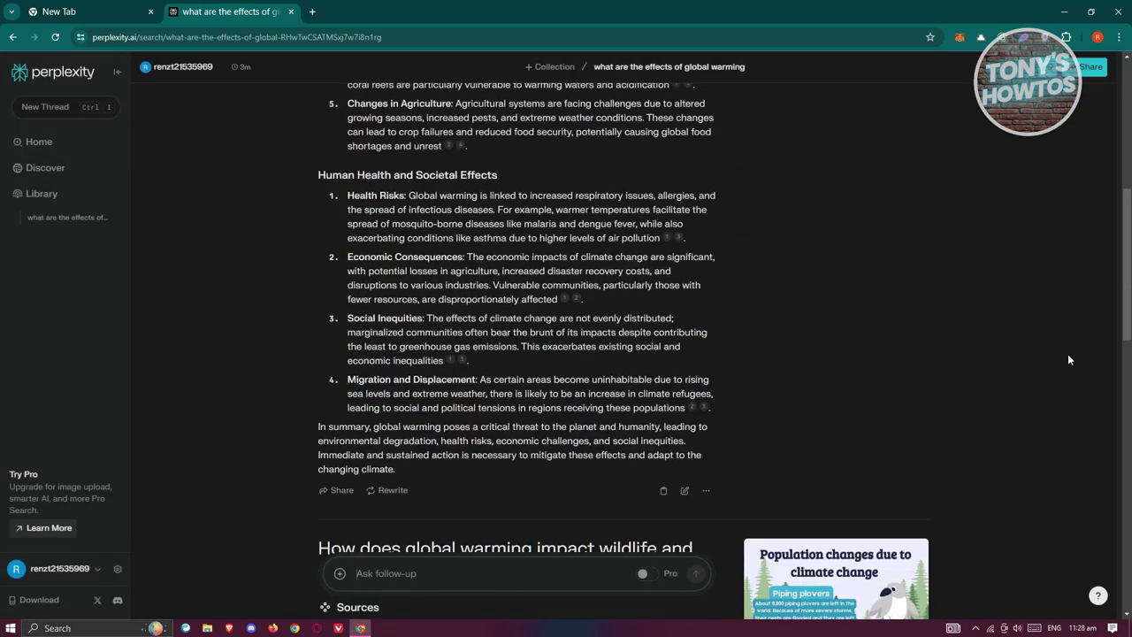
scroll(1070, 354, "up", 6)
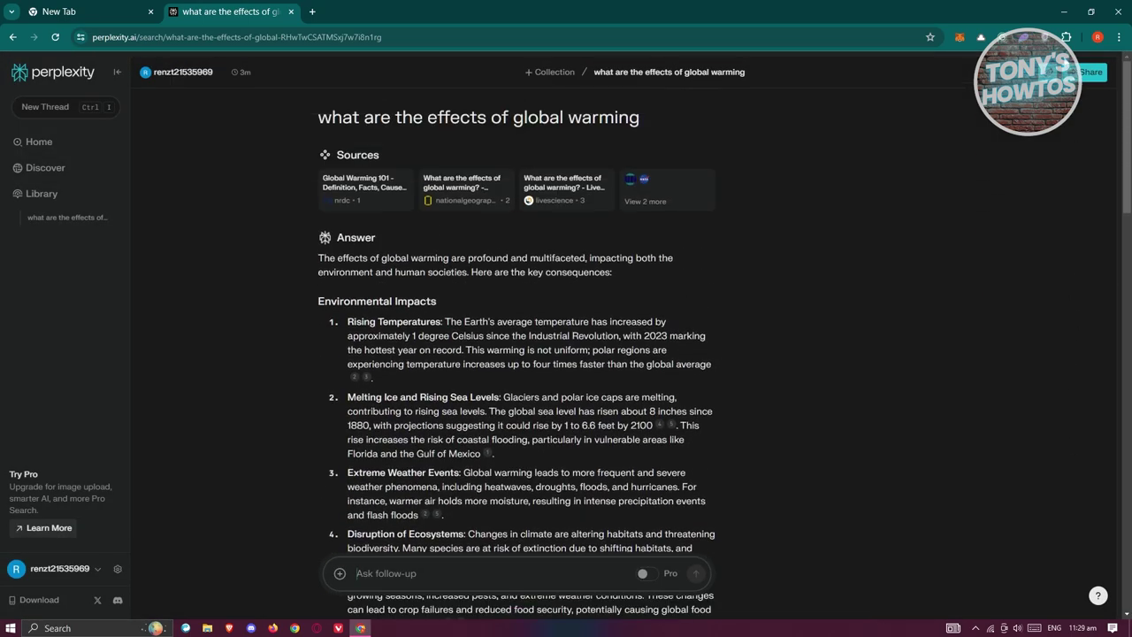
Step: Browse the news stories in Discover, and open the Library of saved threads and collections
left_click(58, 168)
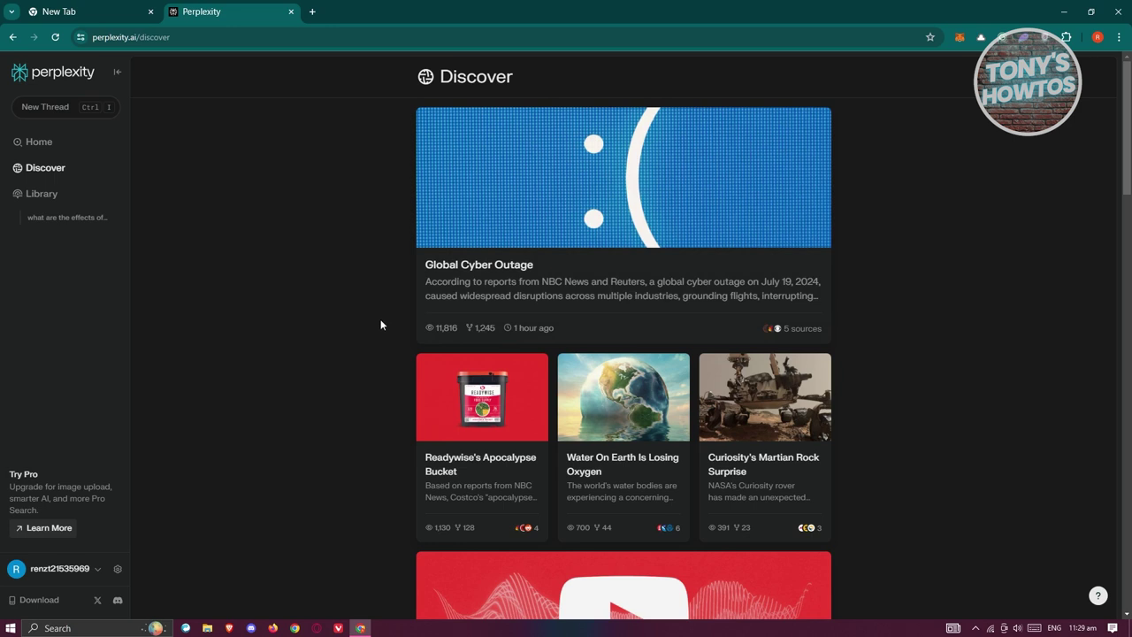
scroll(383, 325, "down", 5)
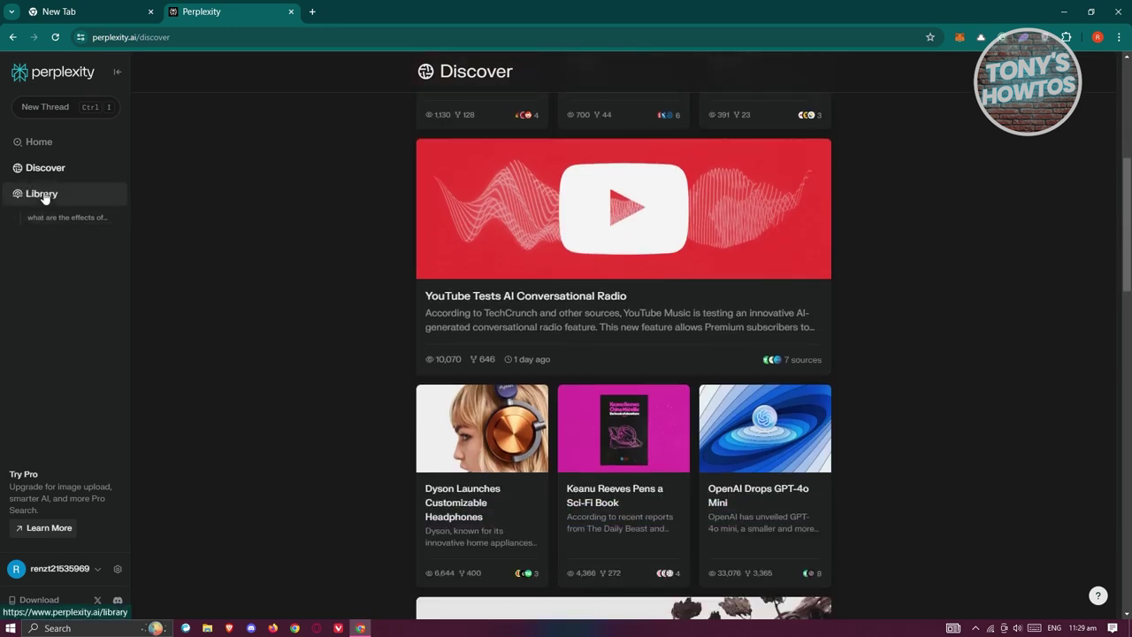
left_click(42, 194)
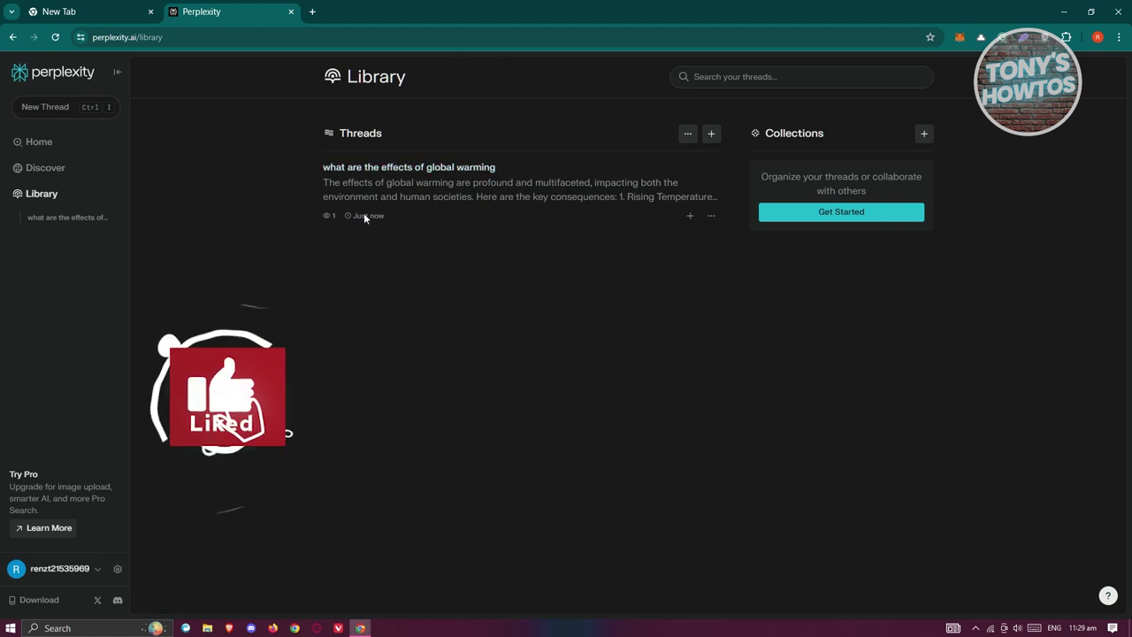
Step: Switch to the other browser tab, go to youtube.com, search for "tonyshowtos" and browse the results
left_click(100, 11)
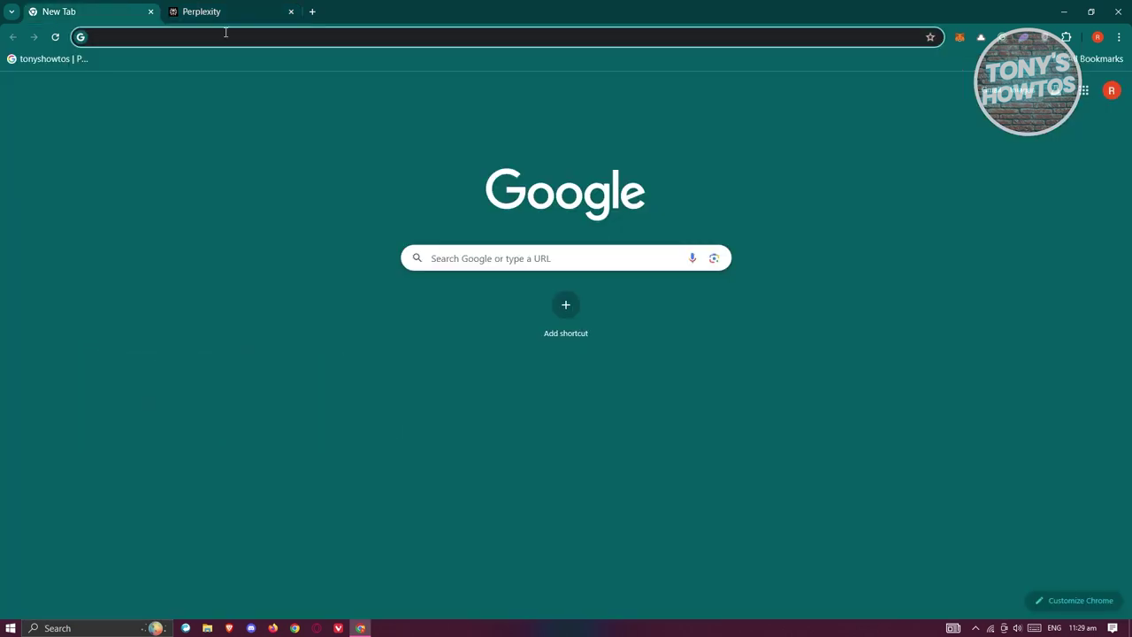
type("youtube.com")
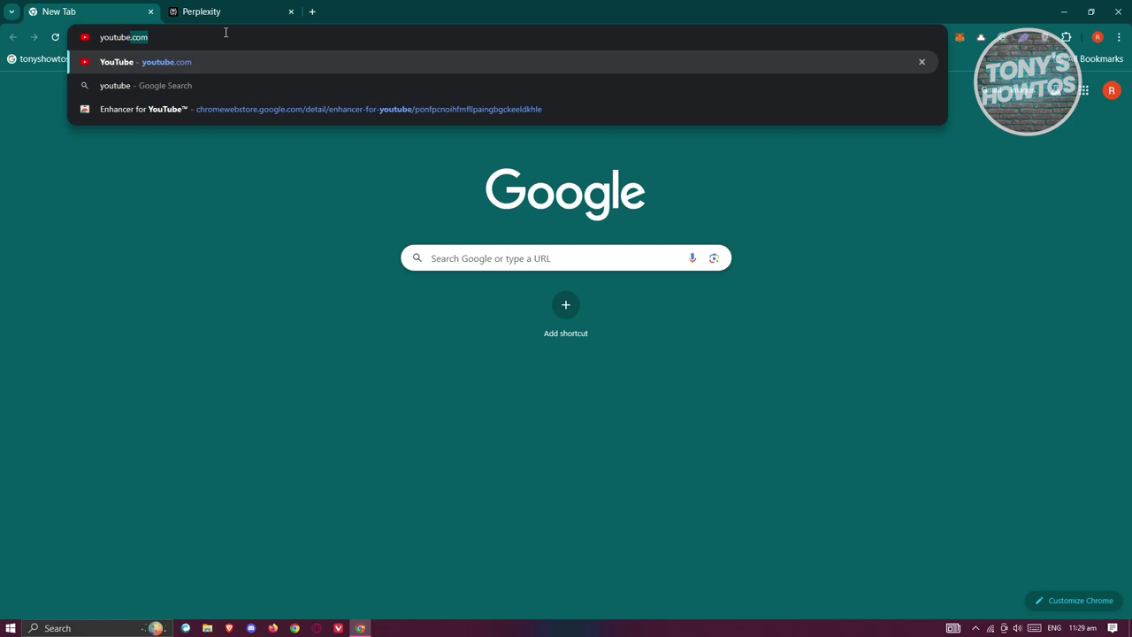
key("Return")
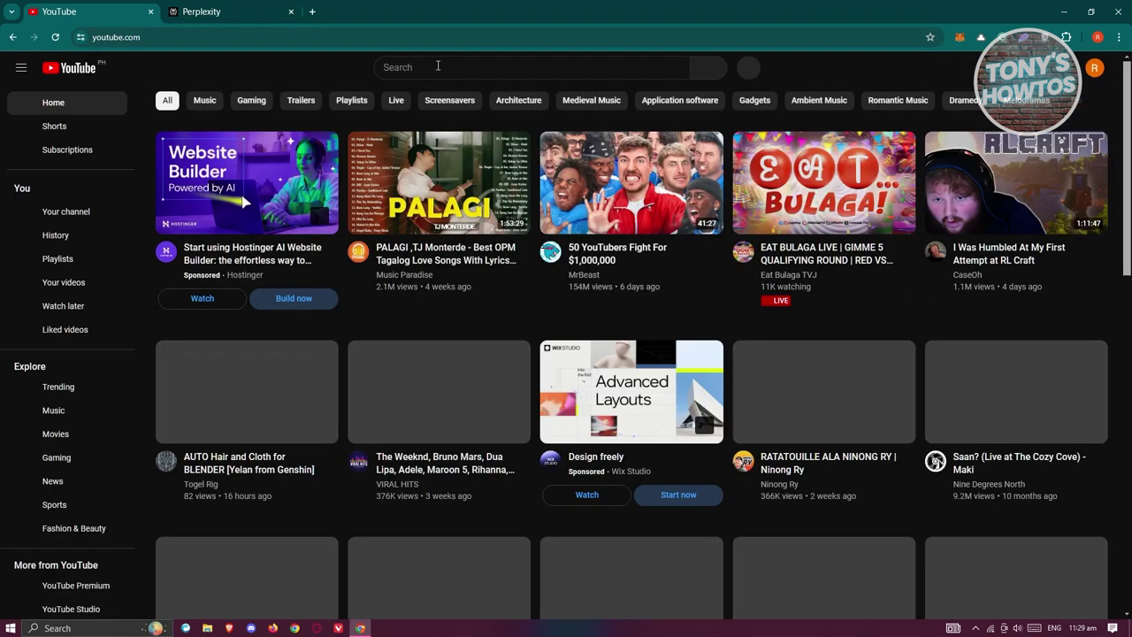
left_click(442, 66)
type("tonys")
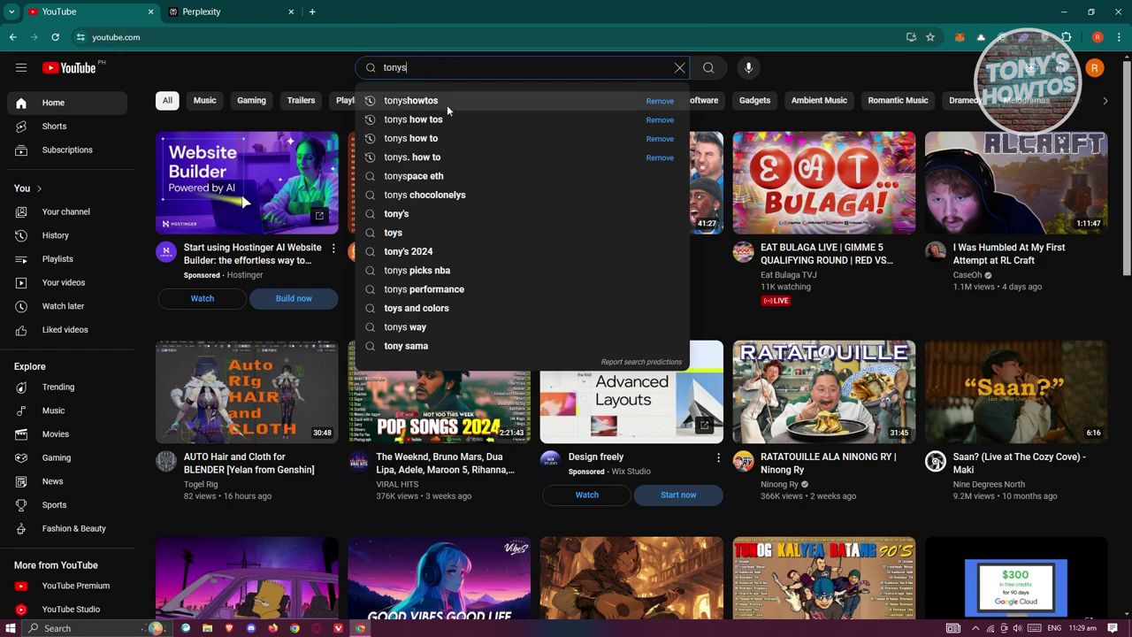
left_click(447, 104)
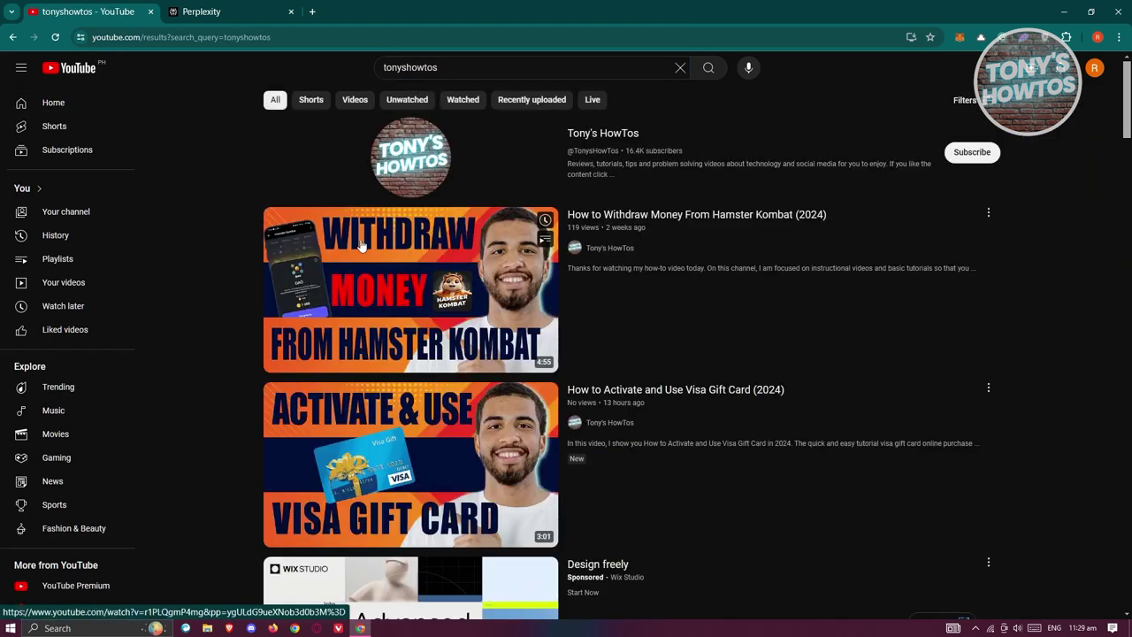
scroll(429, 257, "down", 5)
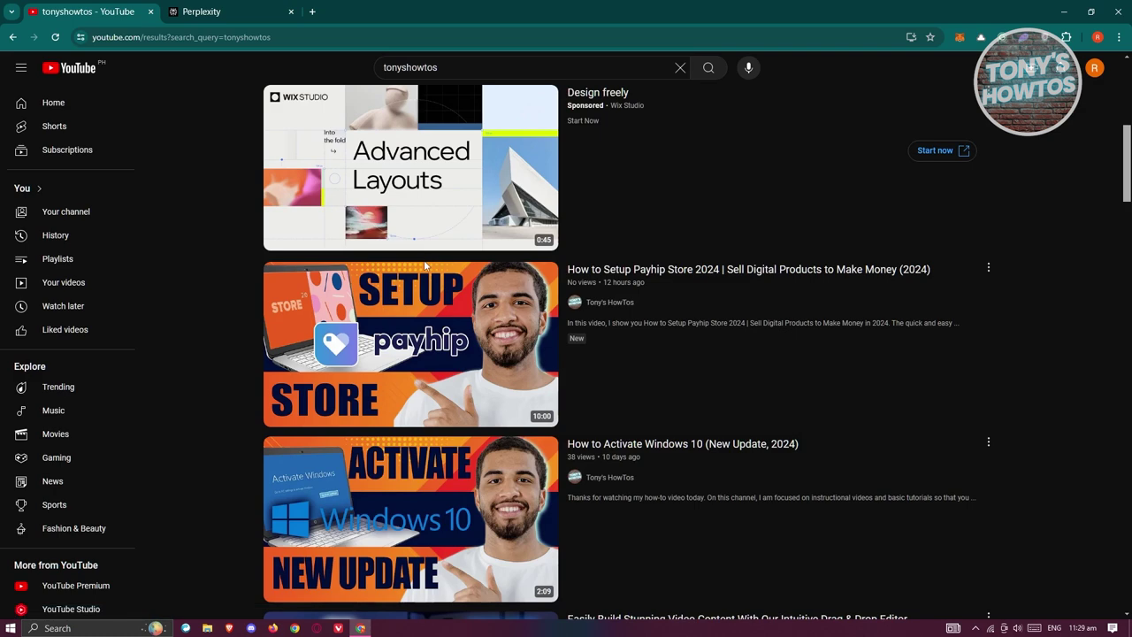
Step: Copy the link of the "How to Setup Payhip Store 2024" video, open the video and select its web address
scroll(429, 256, "down", 2)
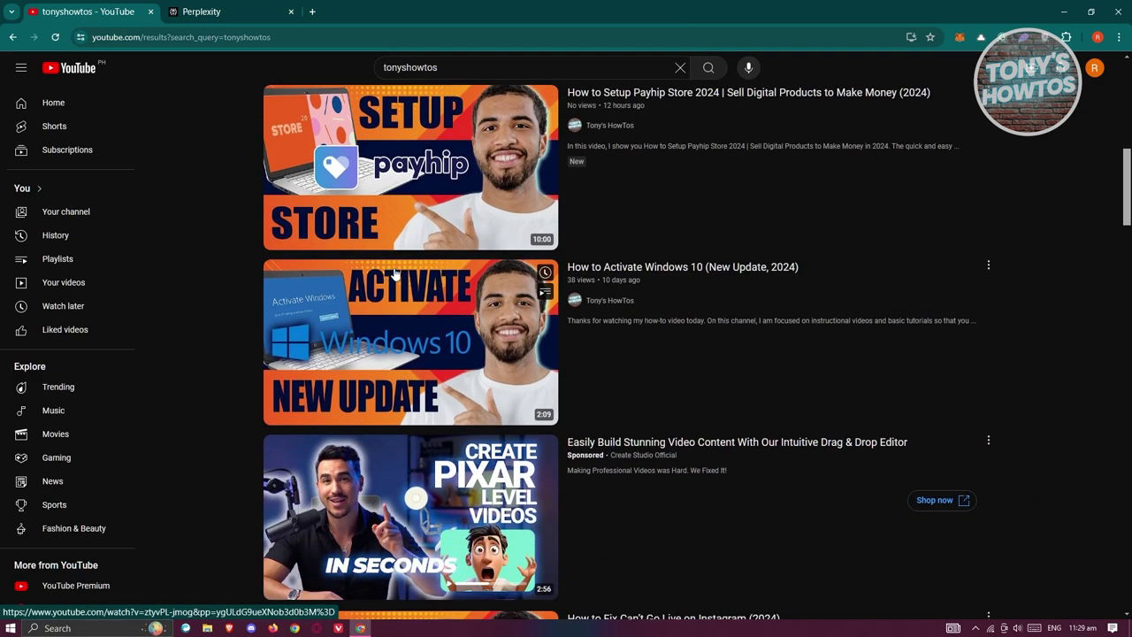
scroll(391, 277, "up", 1)
right_click(423, 209)
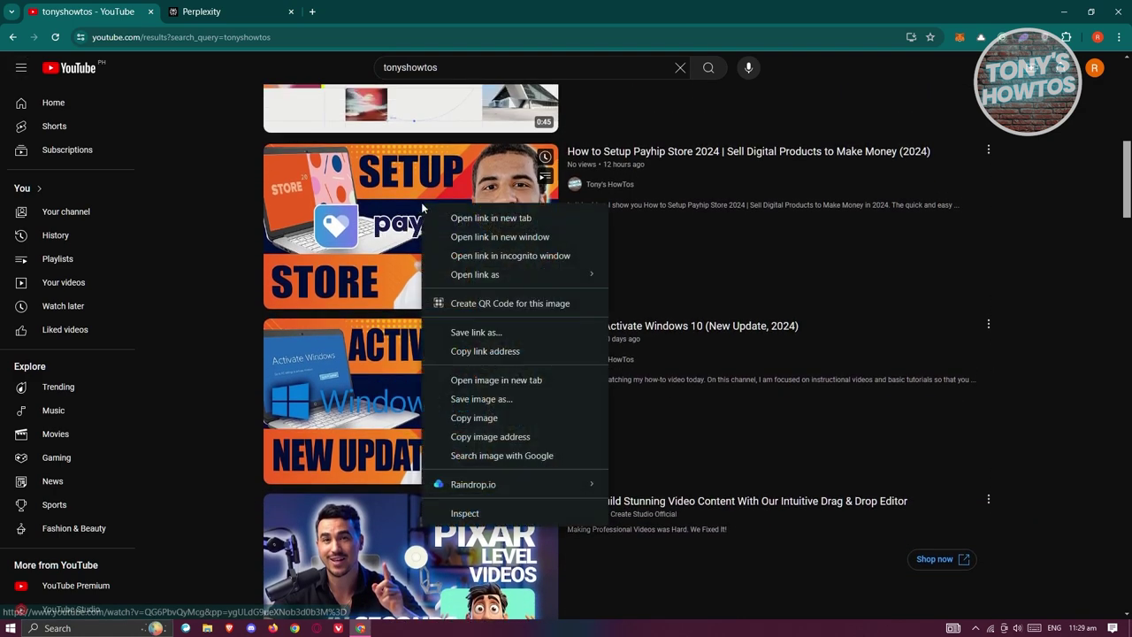
left_click(511, 352)
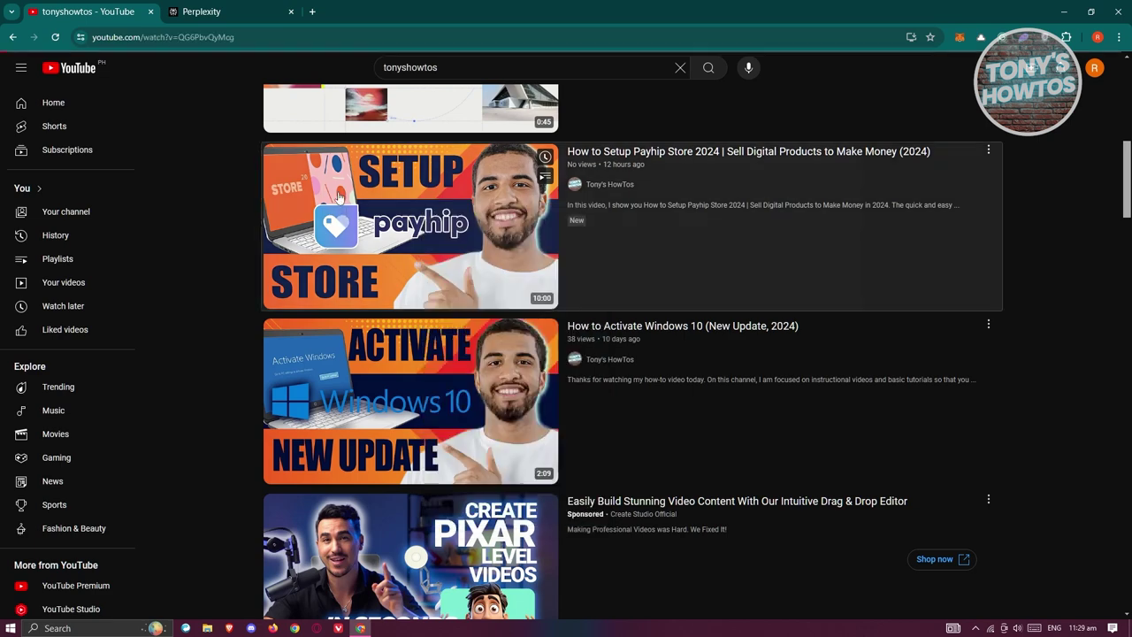
left_click(360, 261)
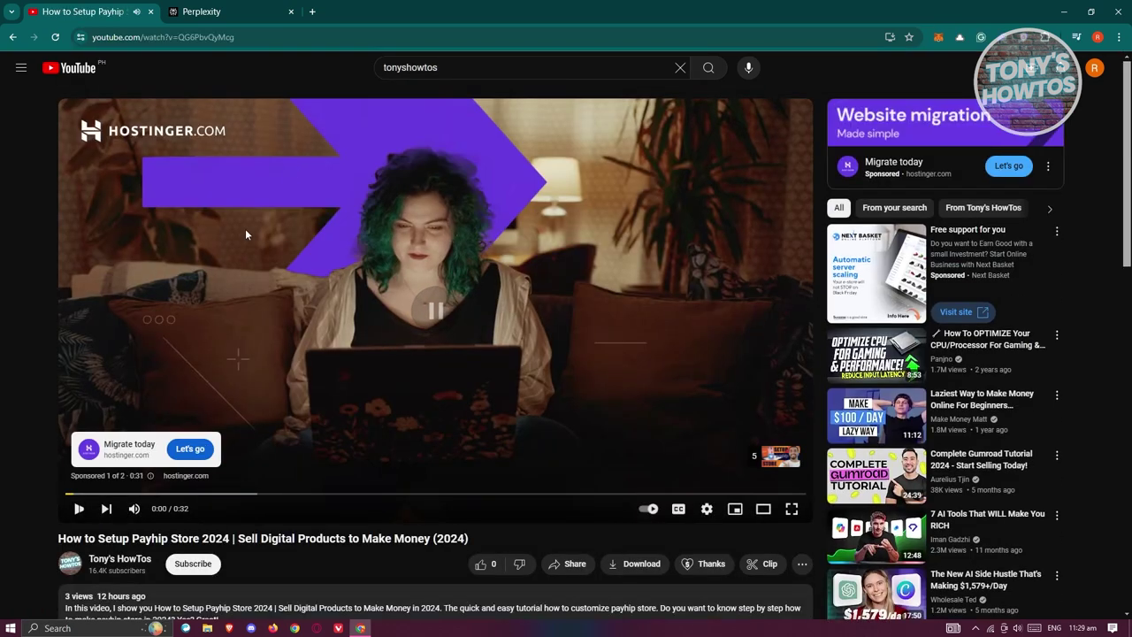
left_click(216, 42)
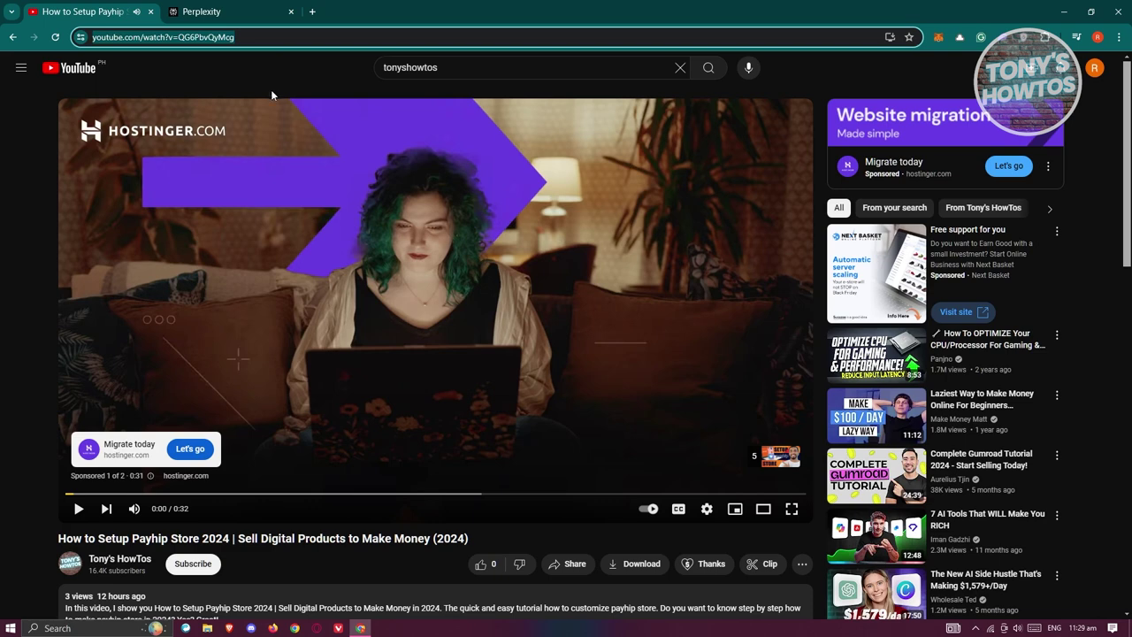
left_click(205, 12)
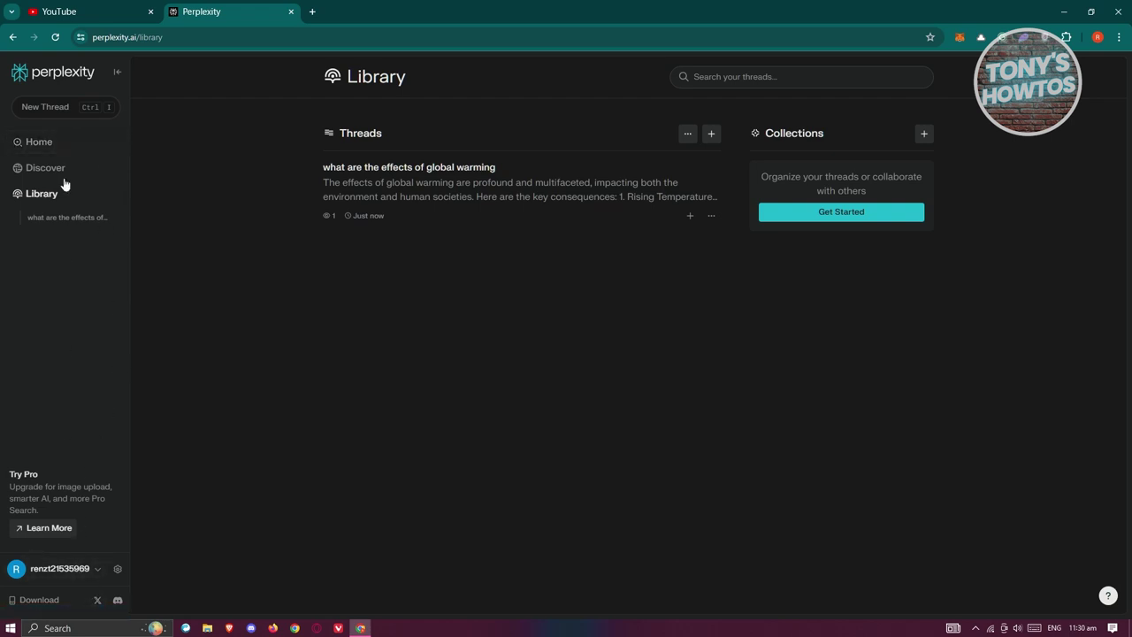
left_click(39, 144)
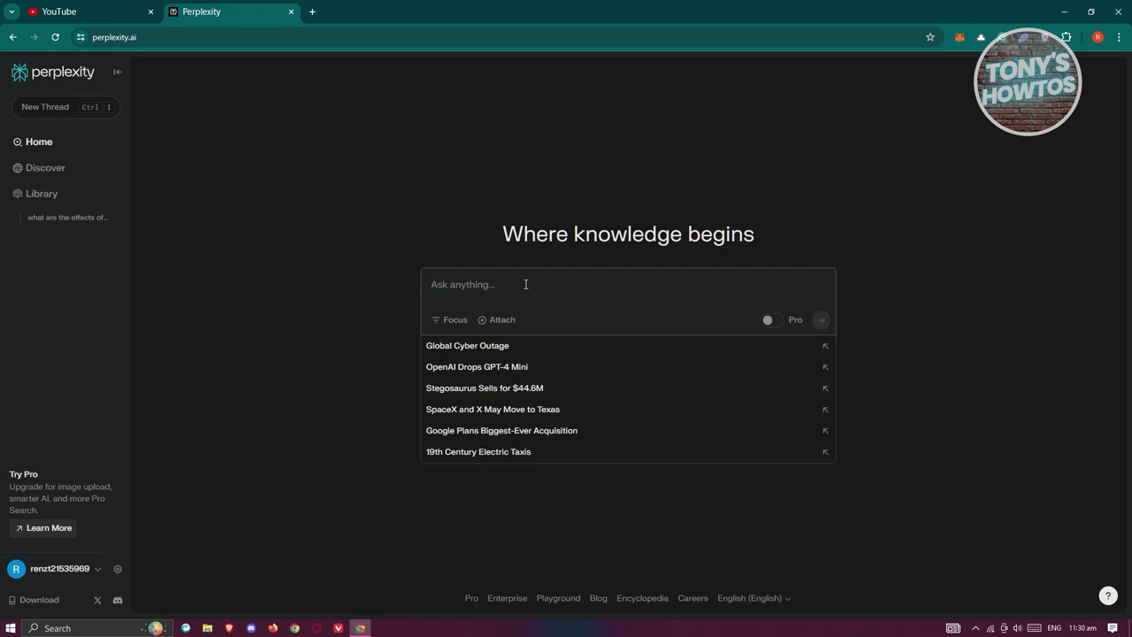
type("can you ")
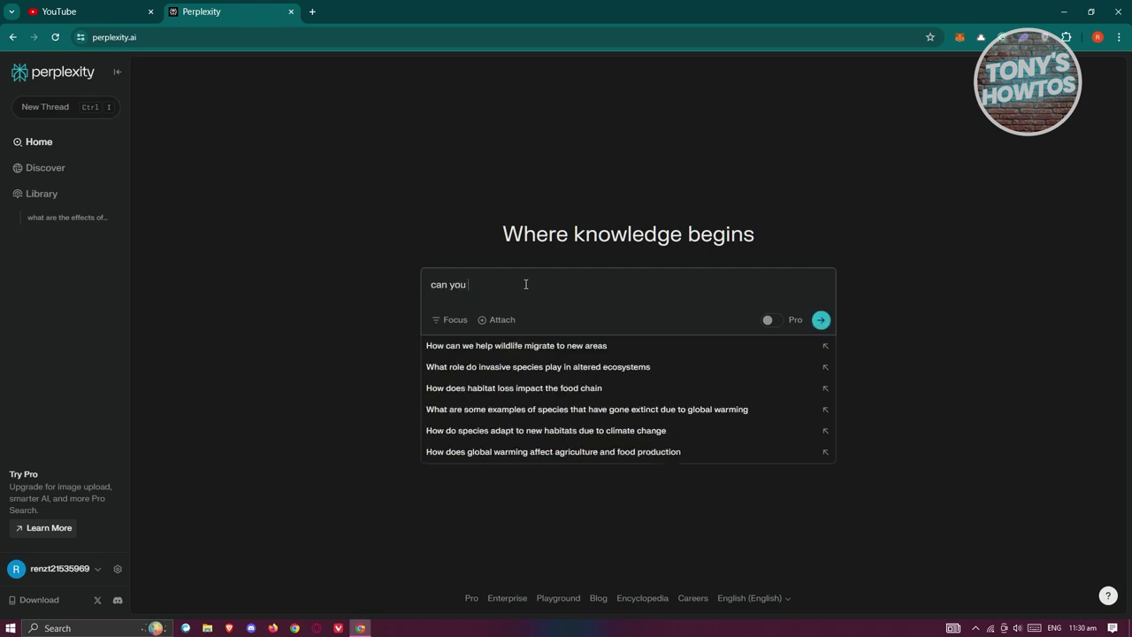
type("suymmarize this")
left_click(484, 284)
key("BackSpace")
key("BackSpace")
left_click(560, 282)
key("ctrl+v")
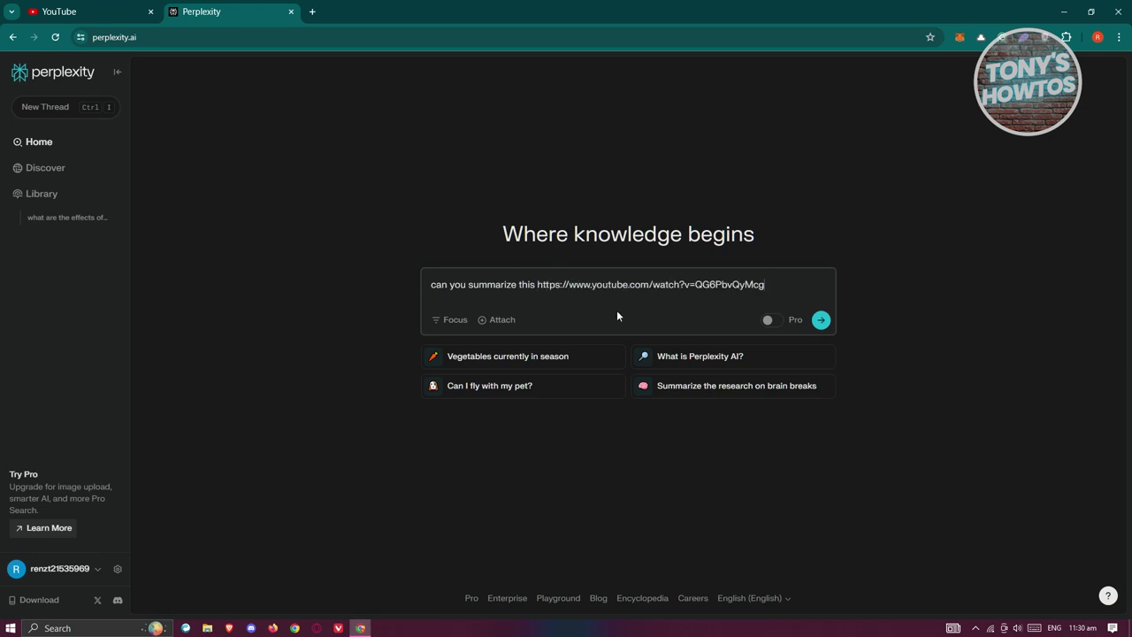
left_click(821, 320)
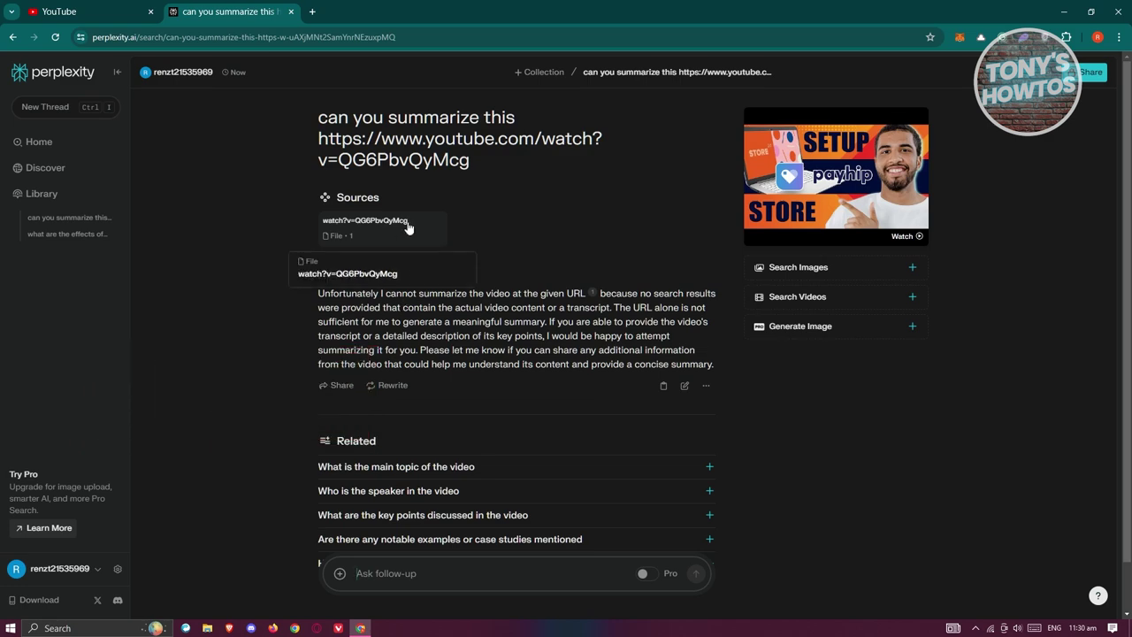
Step: Switch back to YouTube and browse the recommended videos on its home page
left_click(107, 9)
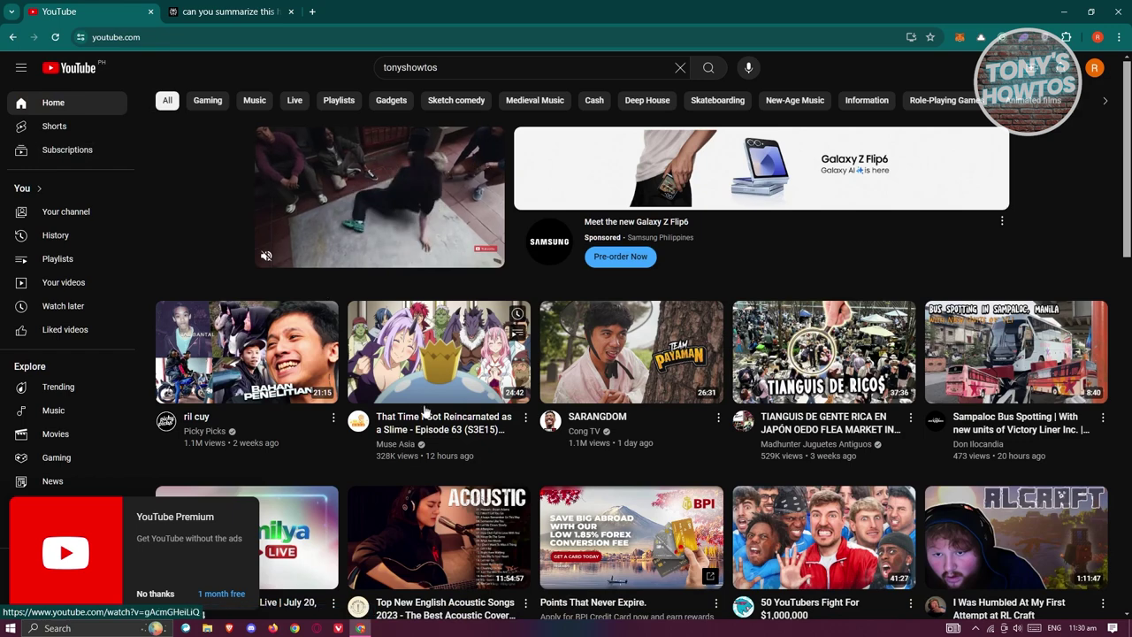
scroll(431, 359, "down", 3)
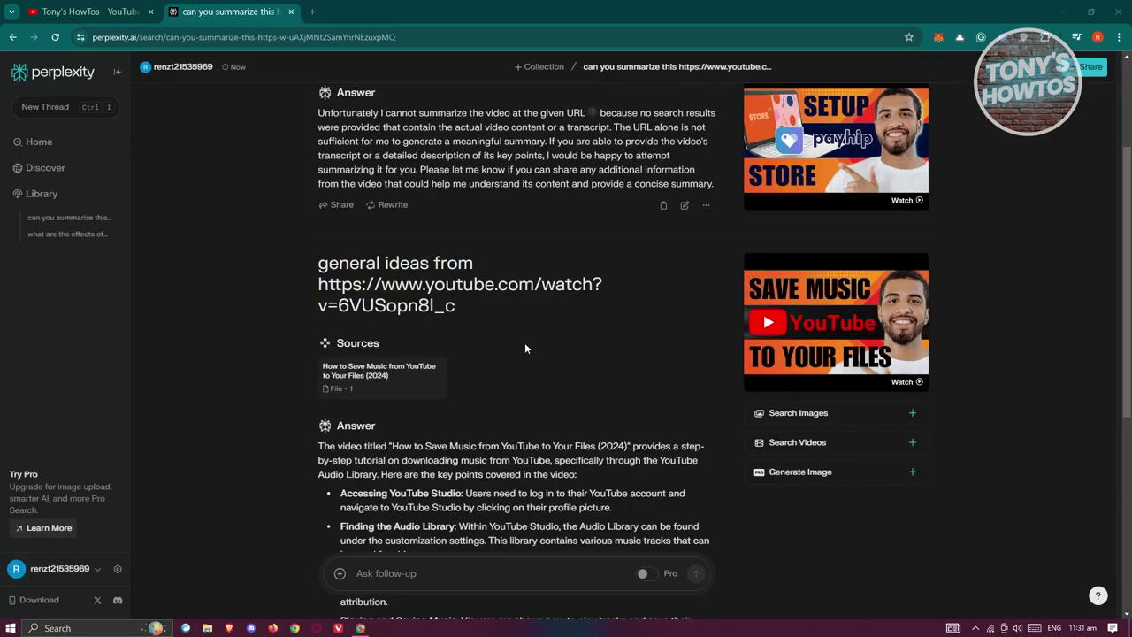
Step: Compare the thread's two video questions, highlighting the wording "general ideas from" and the video link in the second one
scroll(482, 263, "down", 2)
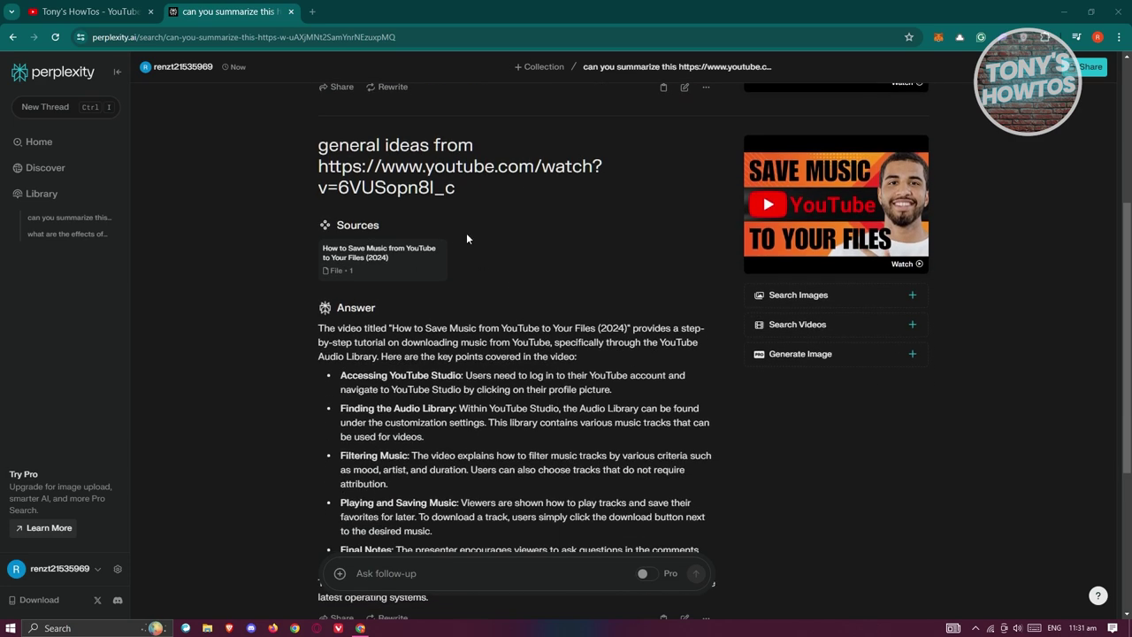
scroll(490, 287, "up", 5)
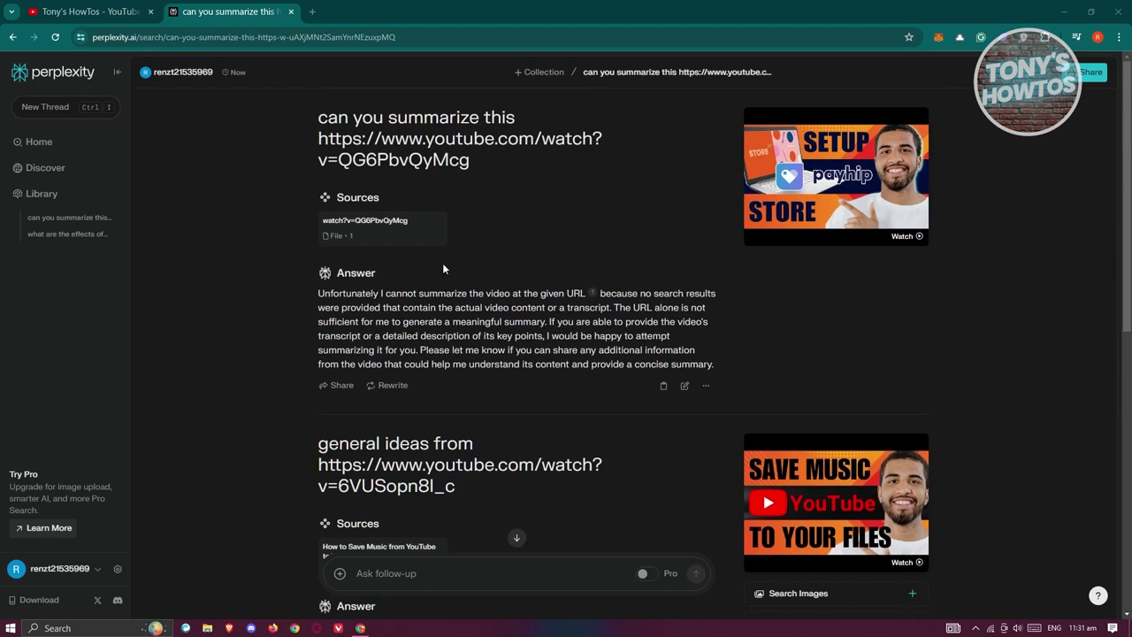
mouse_move(325, 133)
left_mouse_down()
mouse_move(596, 138)
mouse_move(502, 117)
mouse_move(320, 117)
left_mouse_up()
scroll(492, 409, "down", 3)
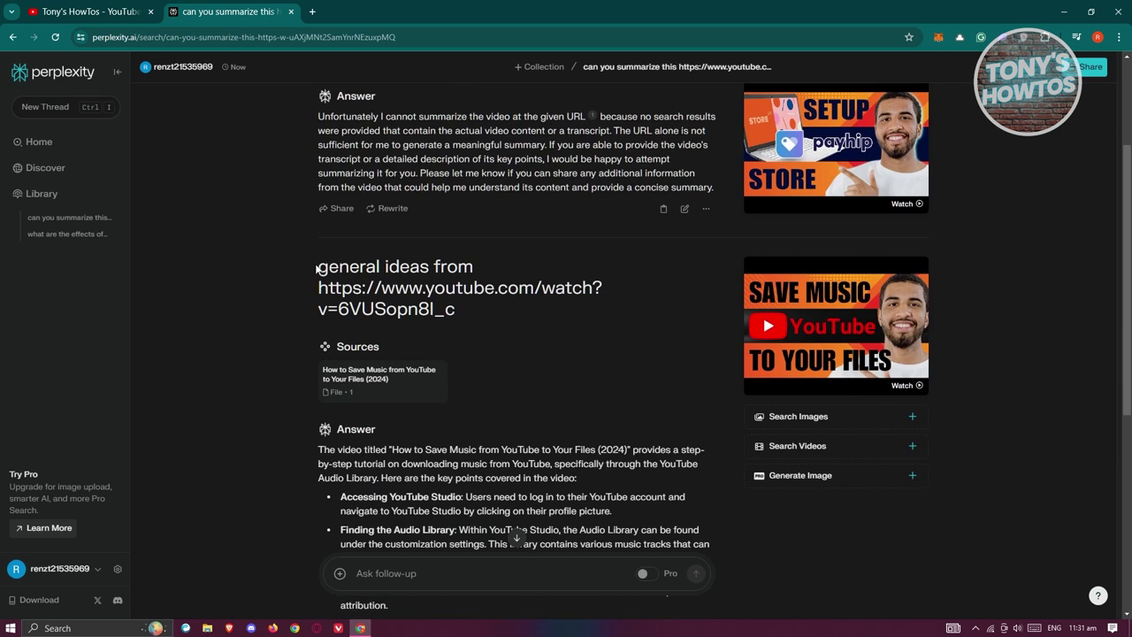
left_click_drag(314, 271, 488, 267)
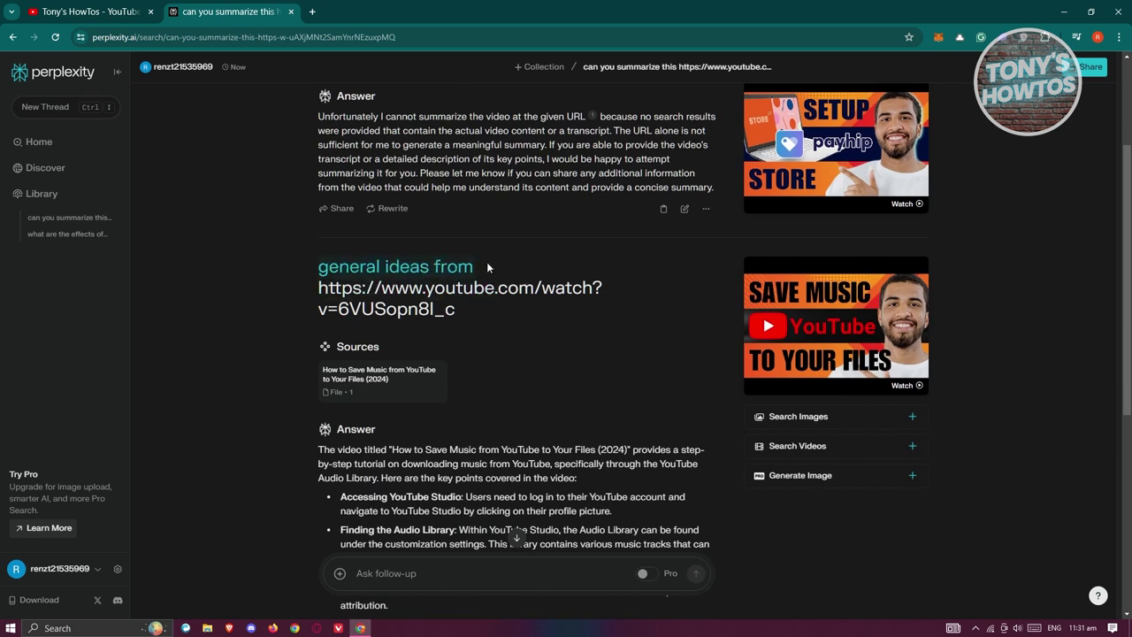
left_click_drag(457, 308, 256, 295)
Step: Read the answer about "How to Save Music from YouTube to Your Files (2024)", highlighting its text, and briefly check the YouTube tab
scroll(304, 397, "down", 3)
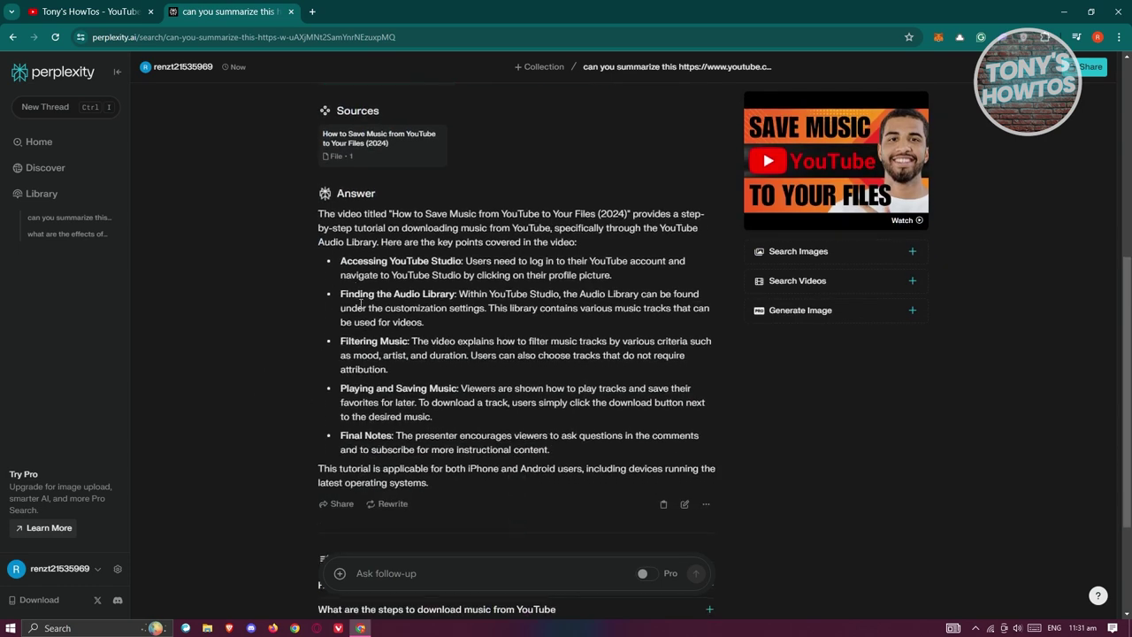
left_click_drag(320, 215, 482, 497)
scroll(542, 363, "down", 2)
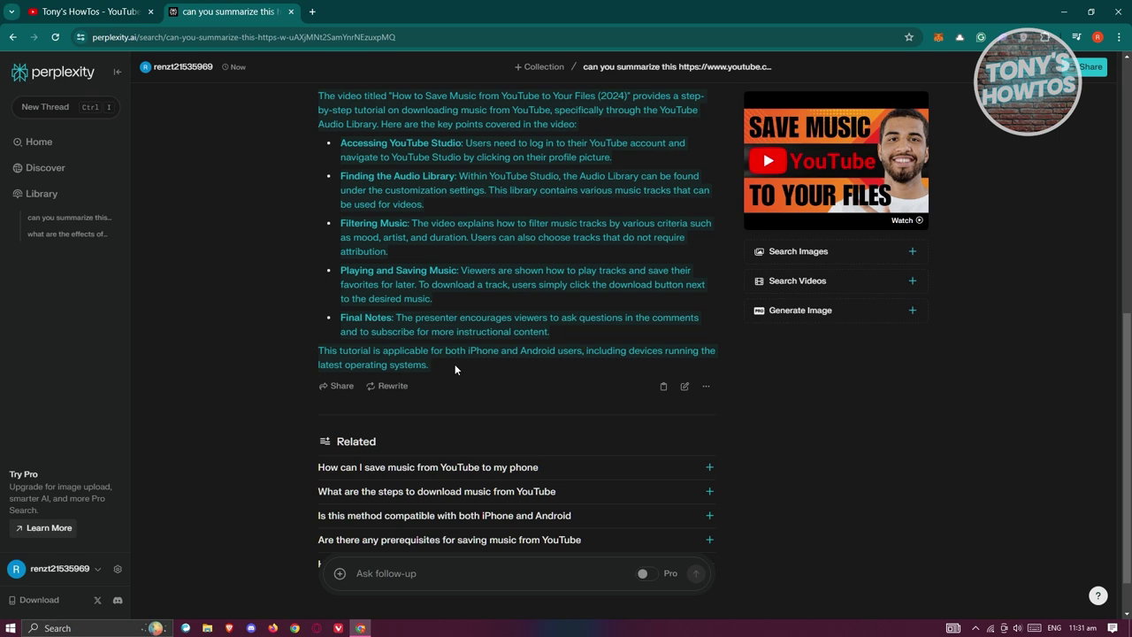
scroll(448, 373, "up", 1)
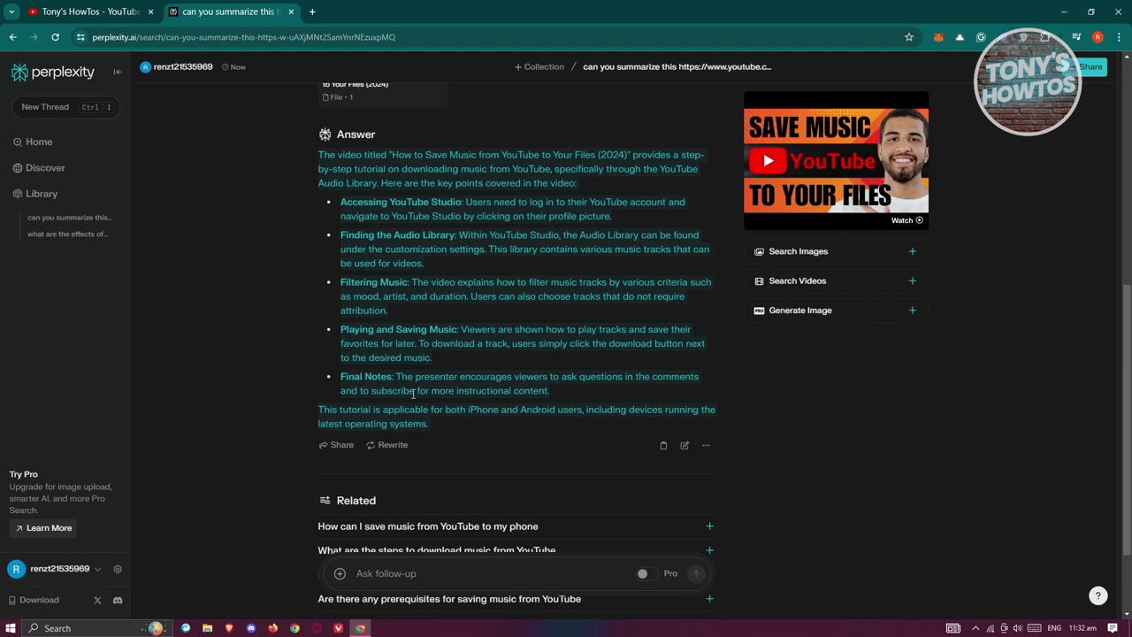
left_click(65, 11)
left_click(265, 11)
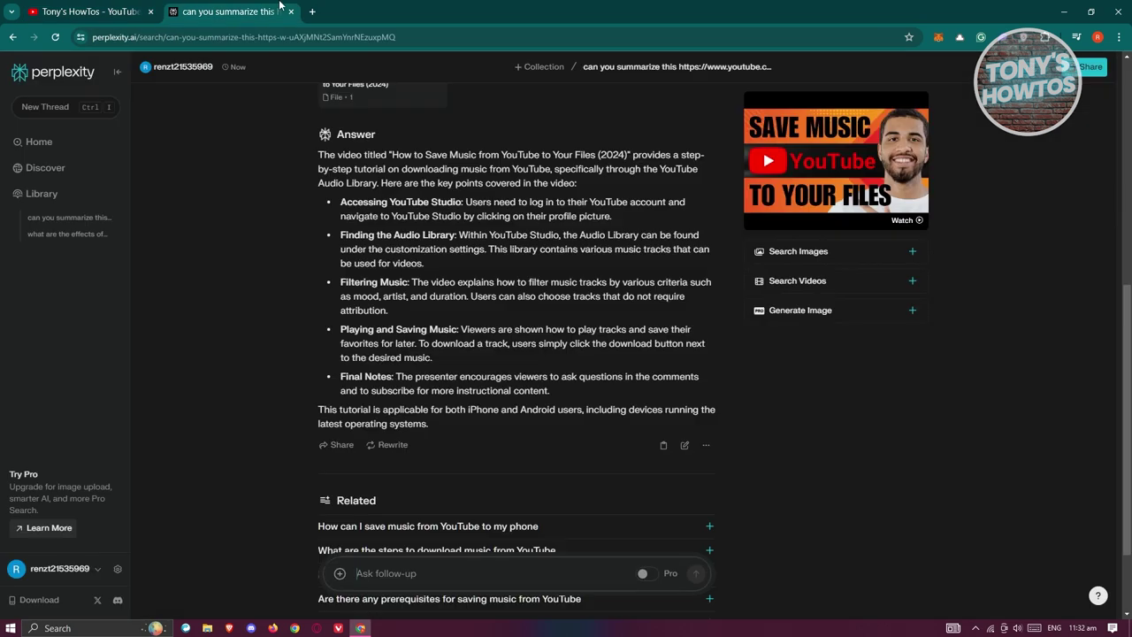